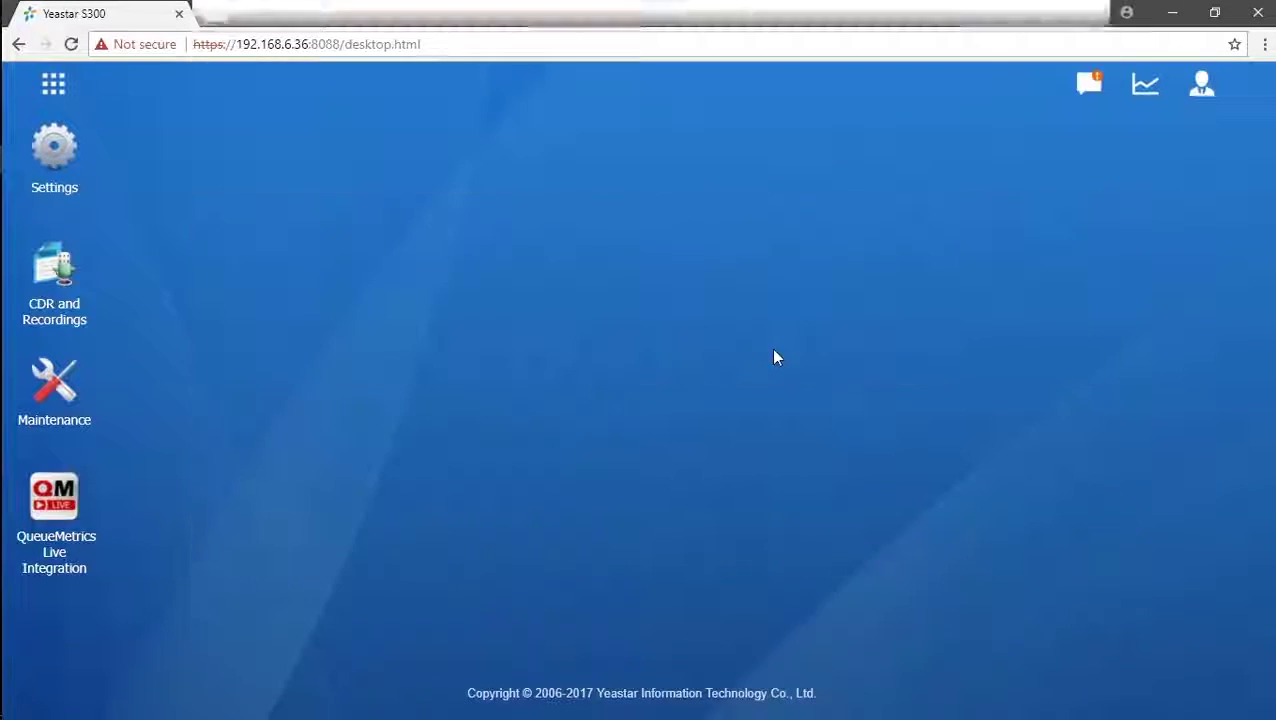
# Go through Settings, Call Control and Call Features to the empty Ring Group list
pyautogui.click(51, 161)
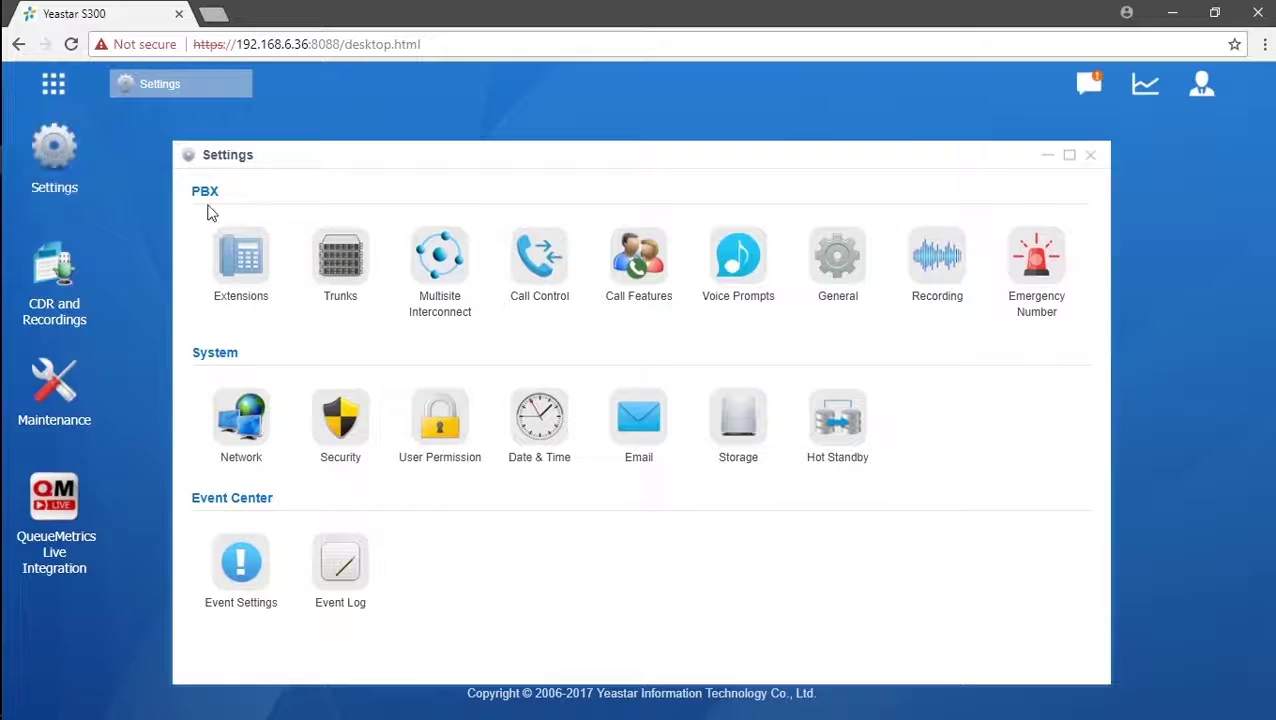
pyautogui.click(543, 268)
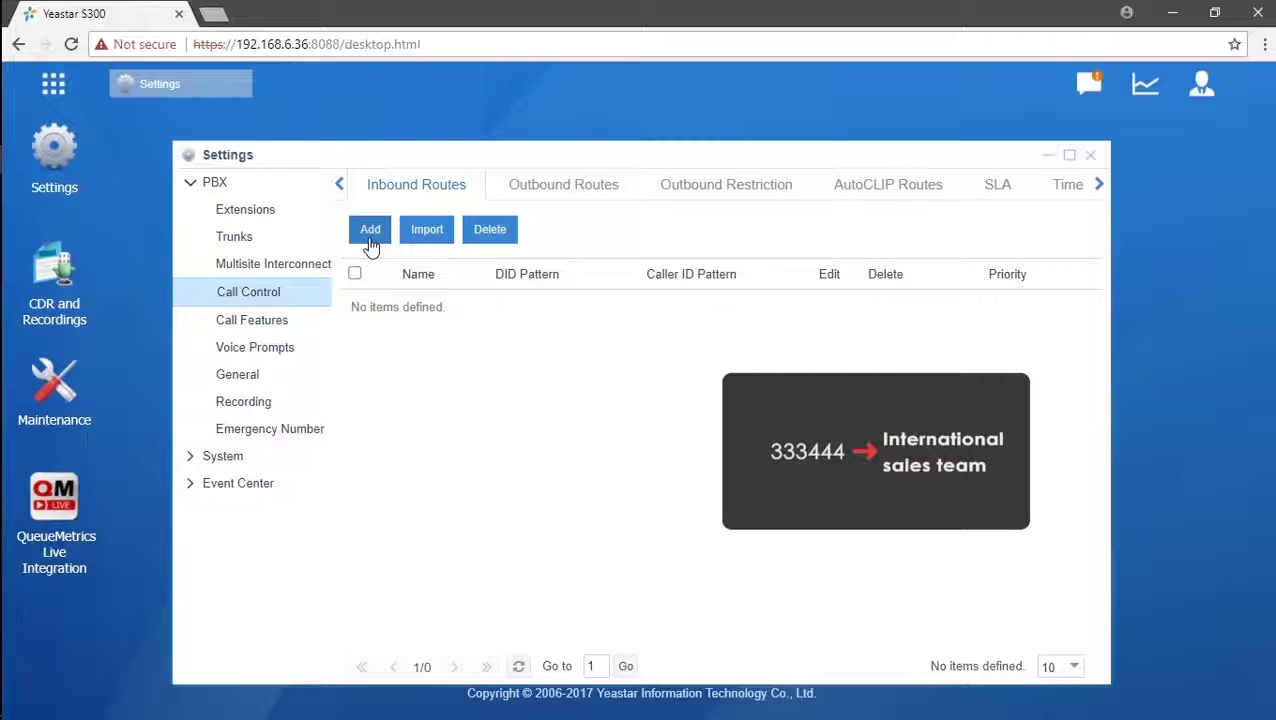
pyautogui.click(250, 330)
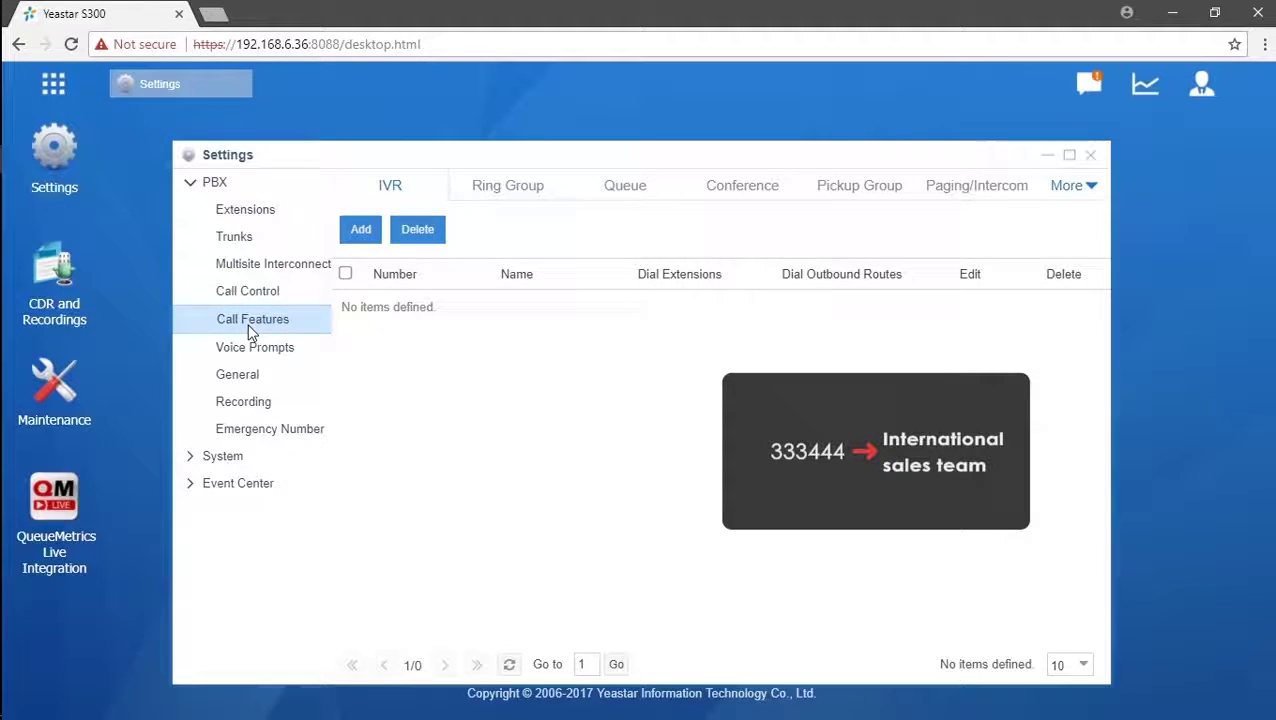
pyautogui.click(528, 195)
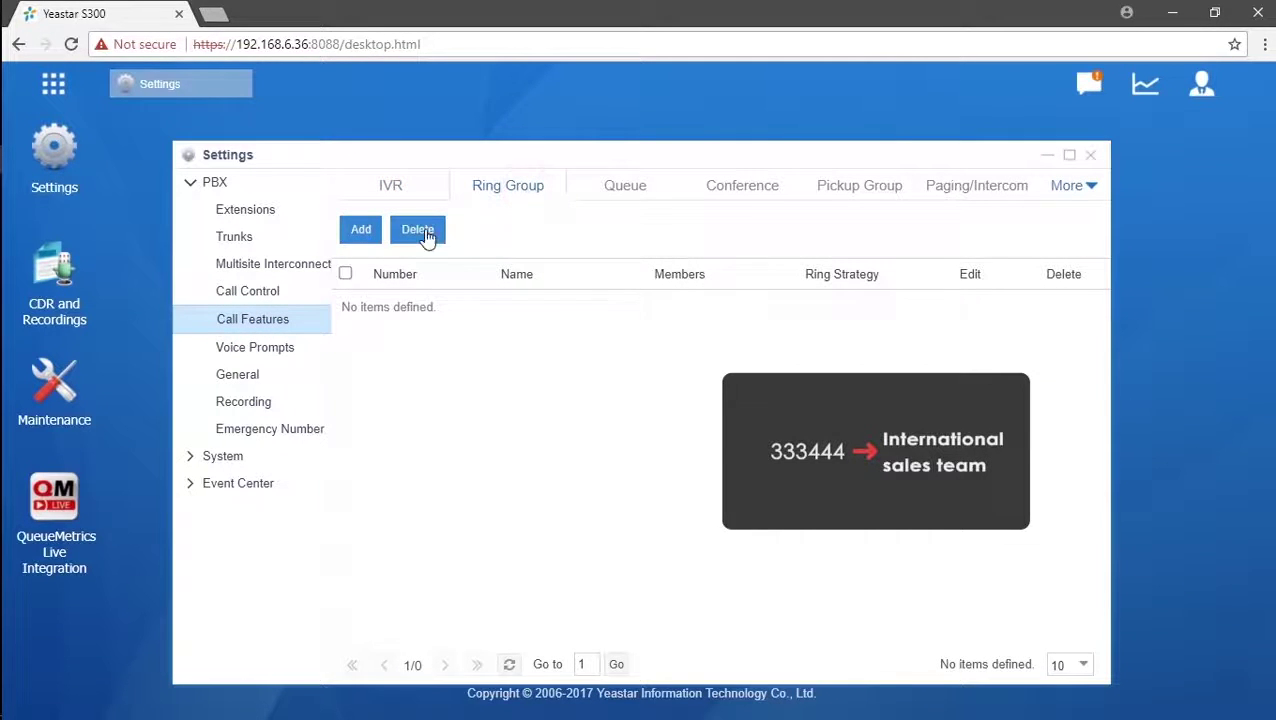
# Create ring group 'International' with members 1001, 1002, 1003 and 1004, then save and apply
pyautogui.click(360, 238)
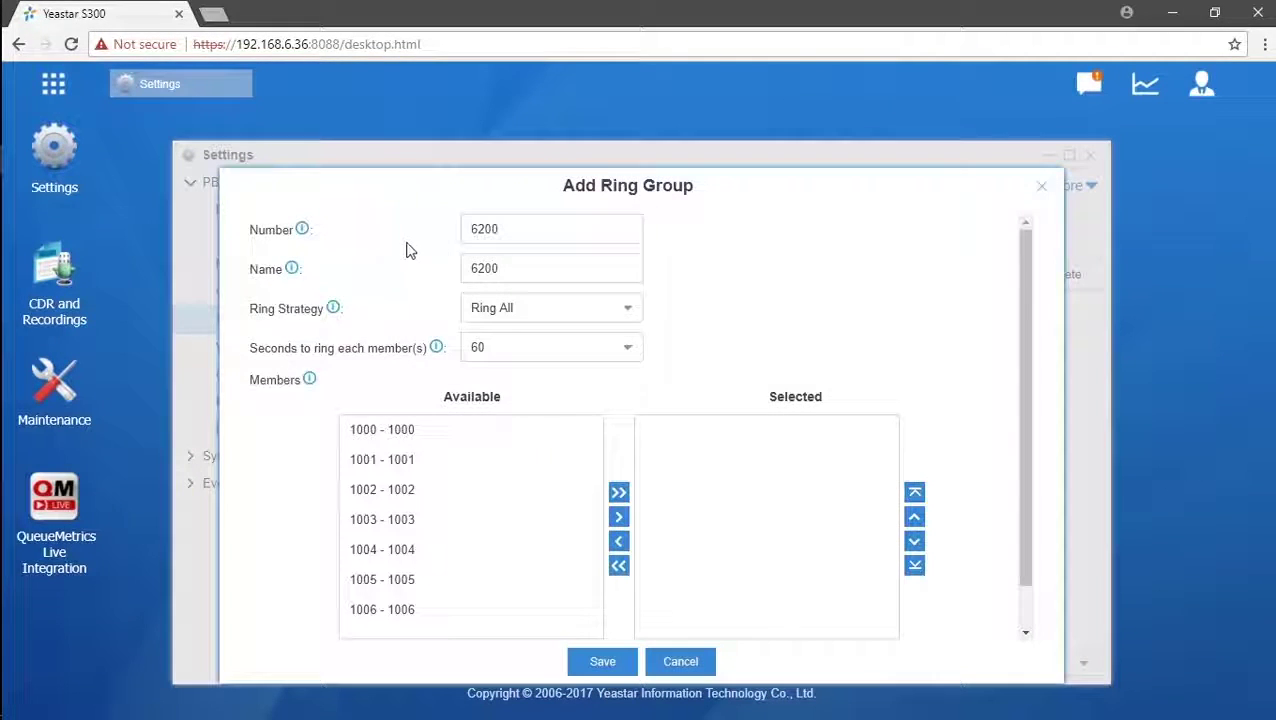
pyautogui.doubleClick(490, 265)
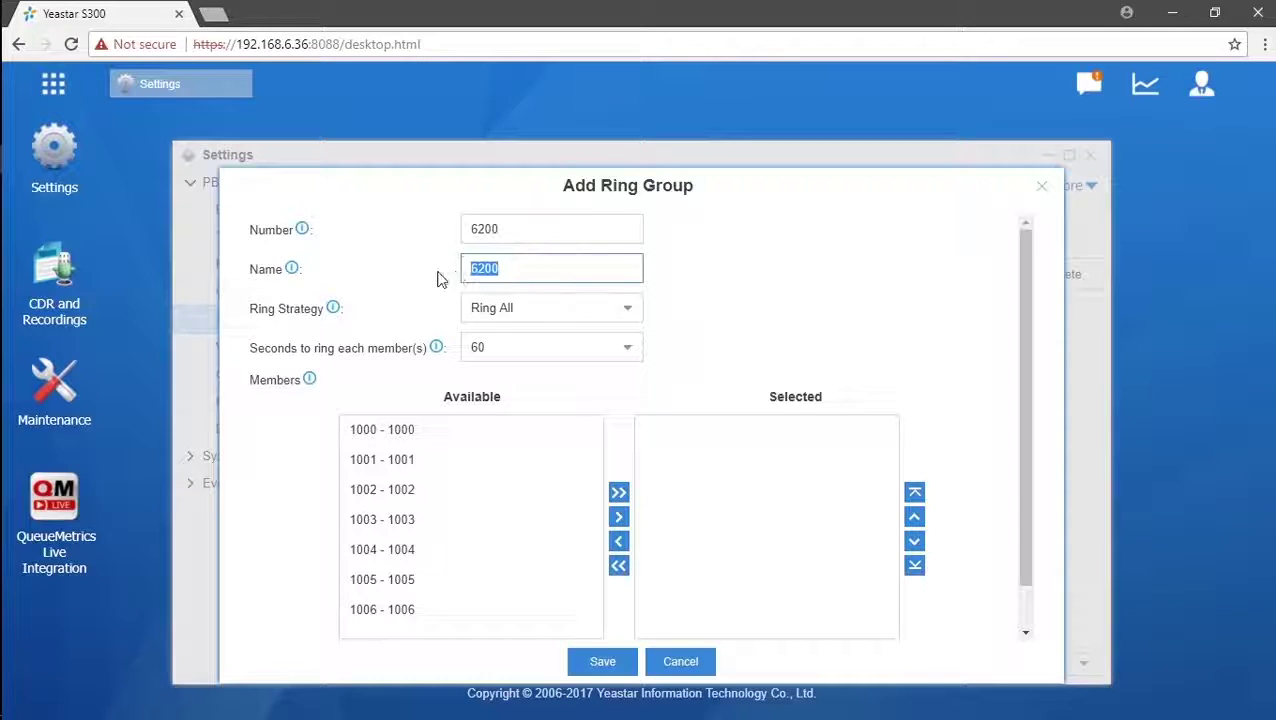
pyautogui.write('lntern')
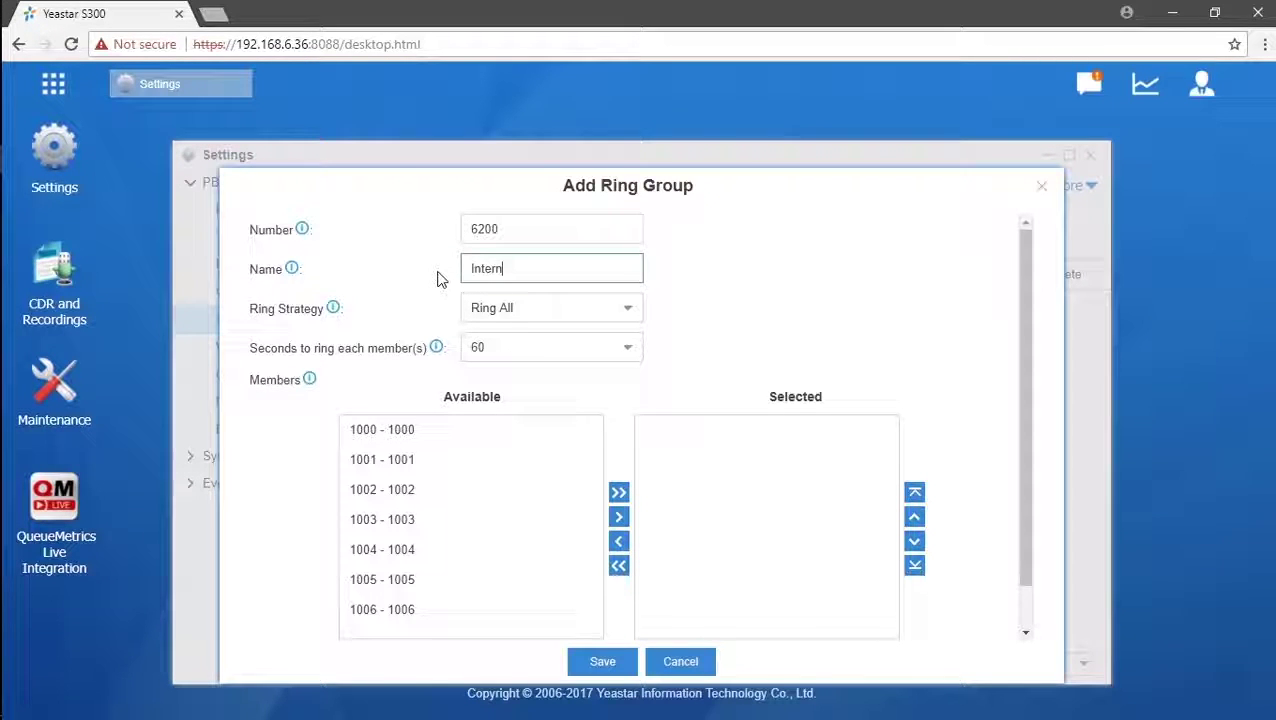
pyautogui.write('ationa')
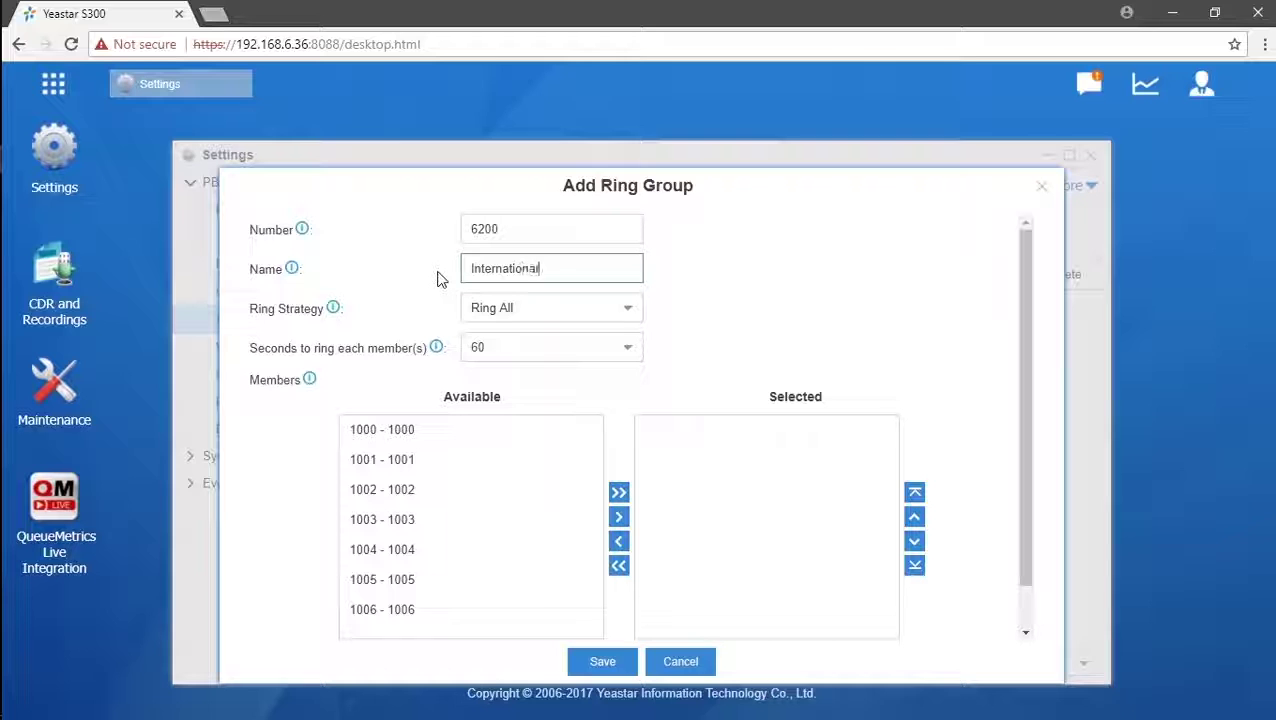
pyautogui.write('l')
pyautogui.click(522, 490)
pyautogui.click(508, 550)
pyautogui.click(513, 519)
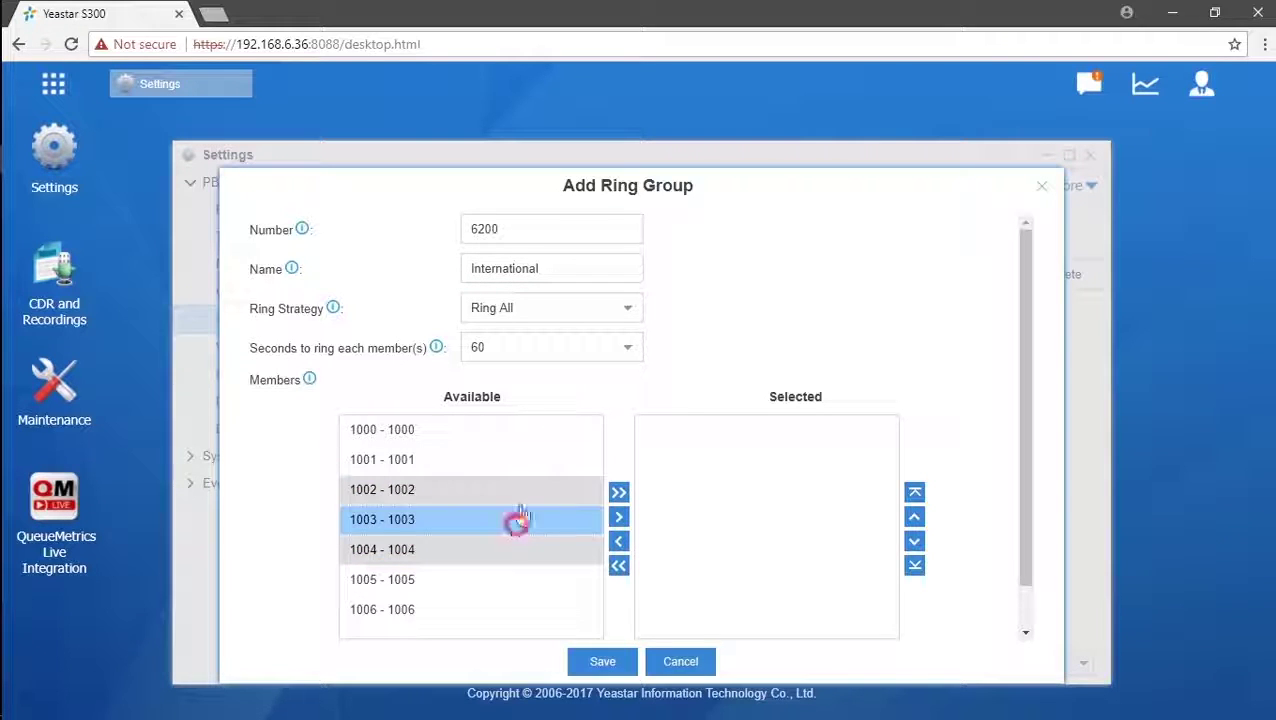
pyautogui.click(522, 461)
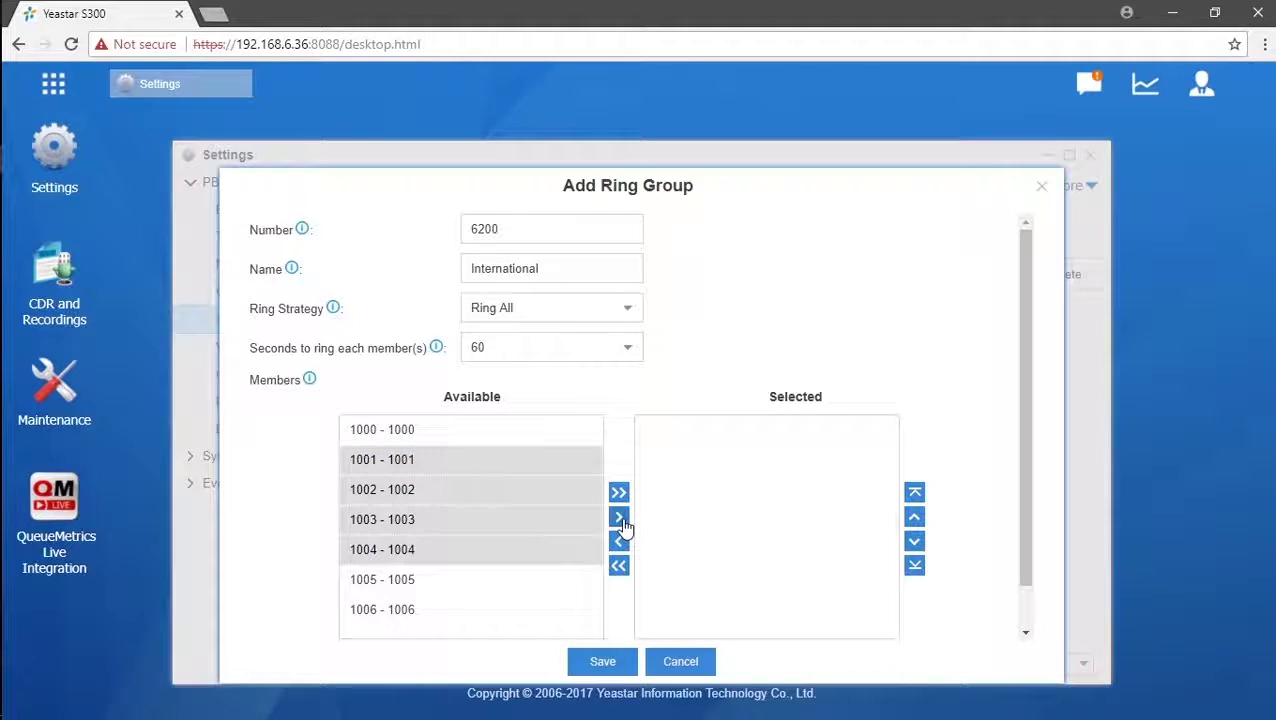
pyautogui.click(622, 520)
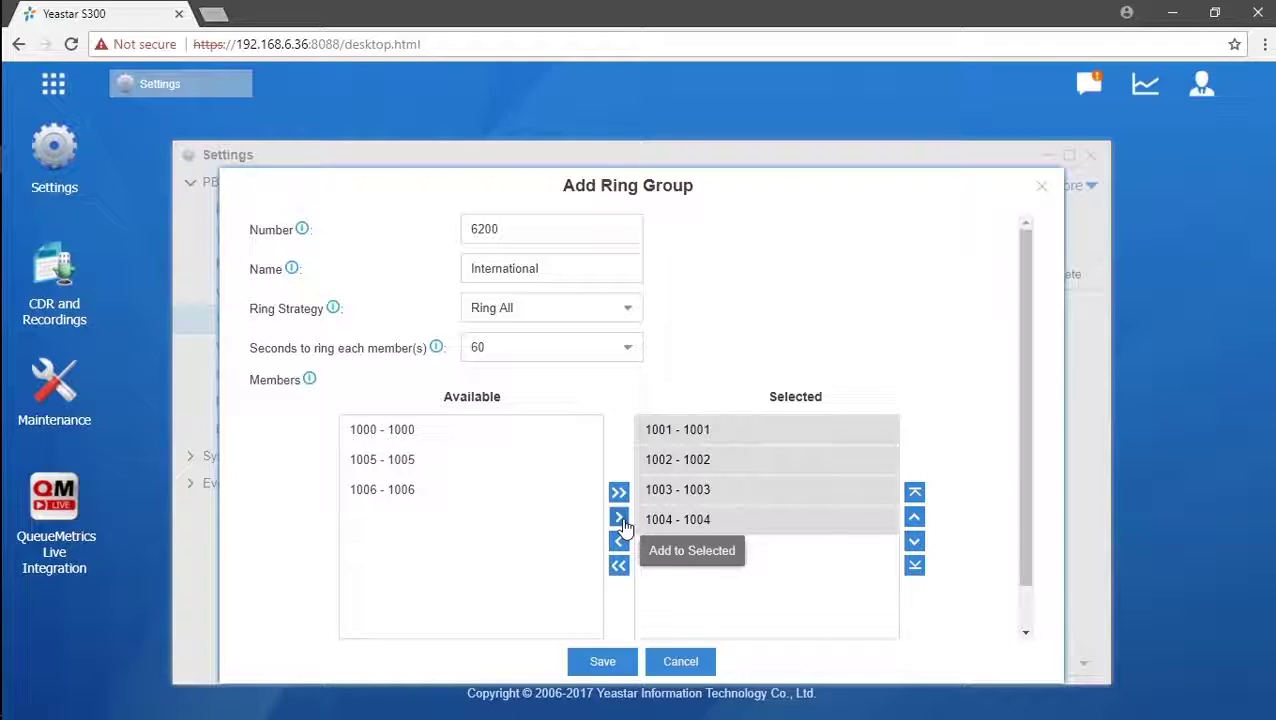
pyautogui.click(609, 664)
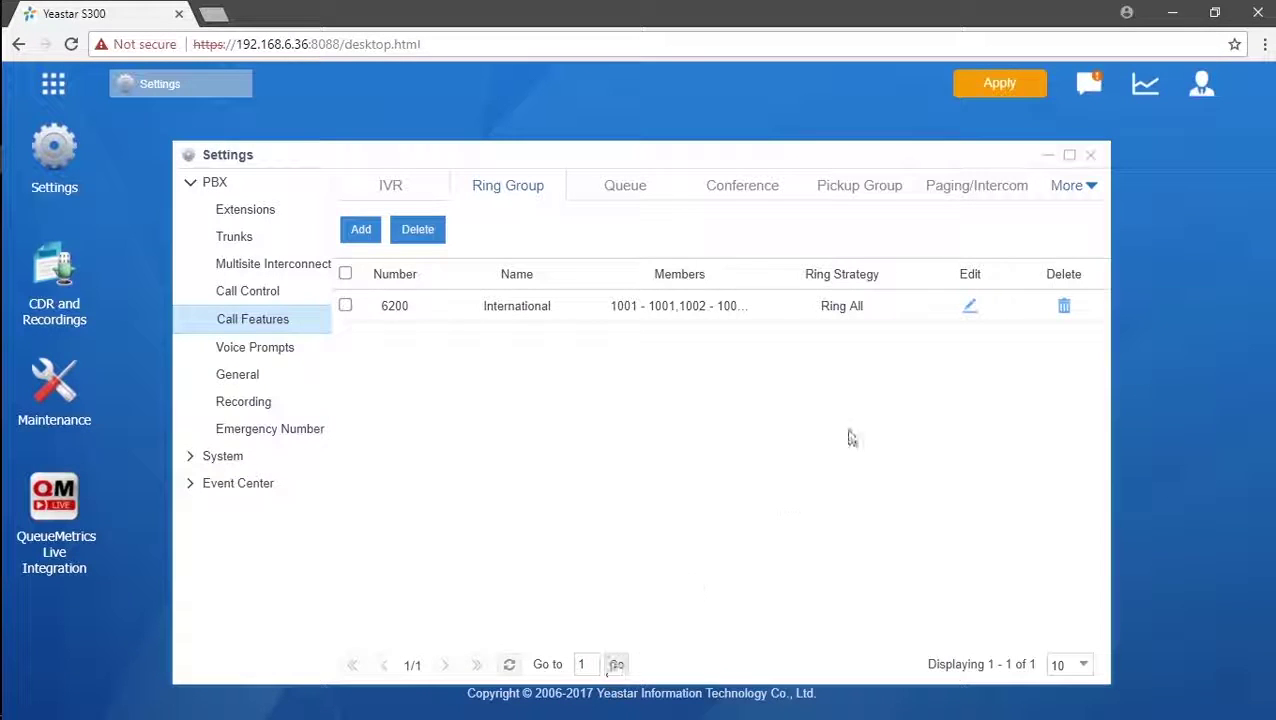
pyautogui.click(995, 83)
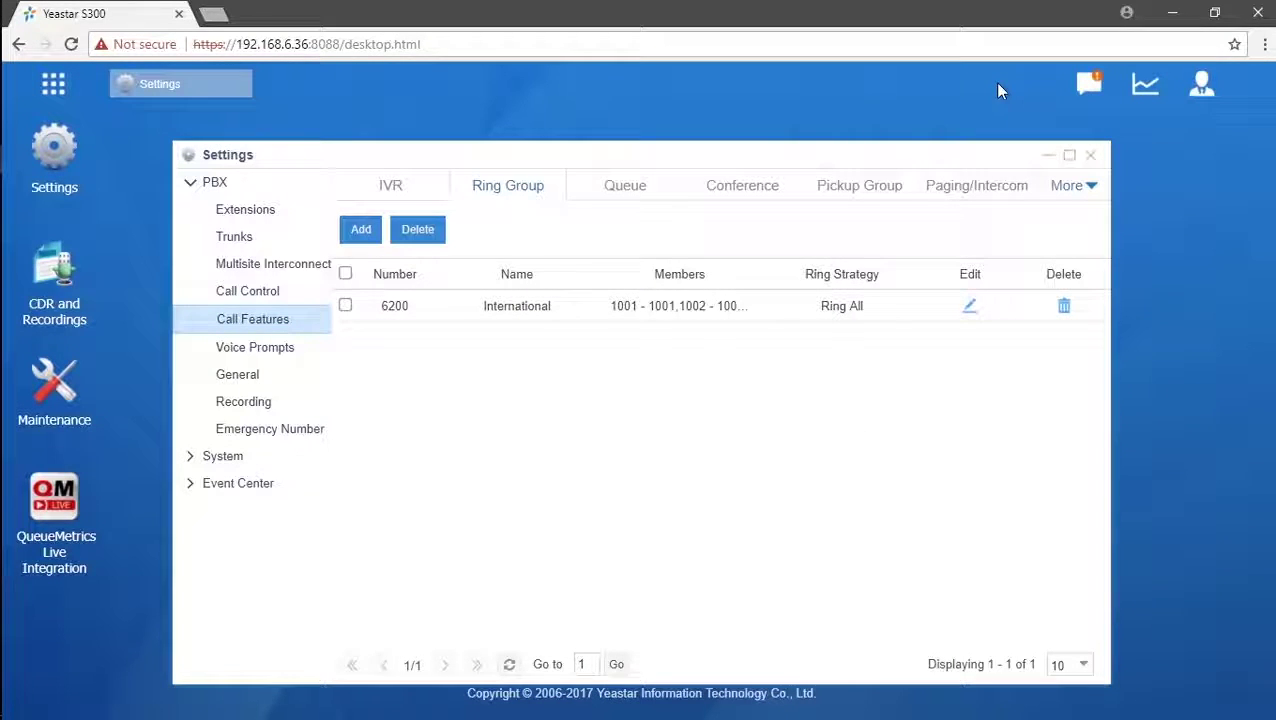
# Start a new inbound route with DID 333444 on the DIGIT2 (E1) trunk
pyautogui.click(300, 290)
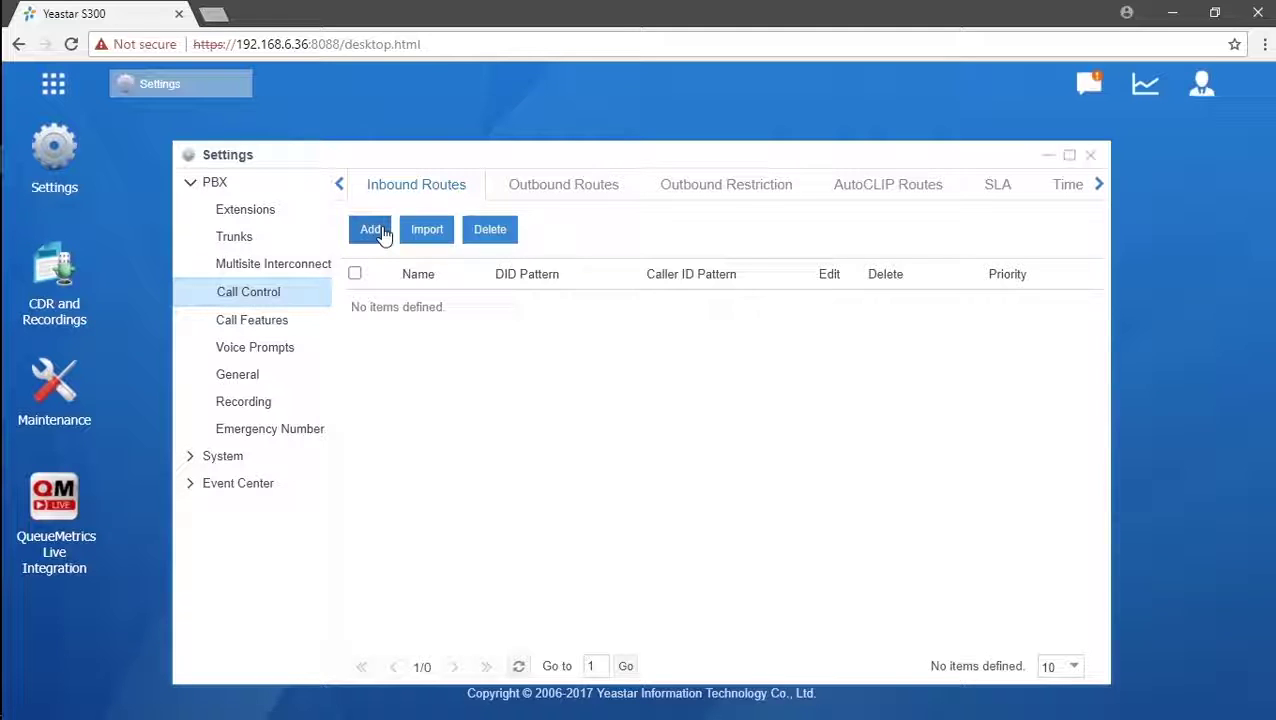
pyautogui.click(381, 232)
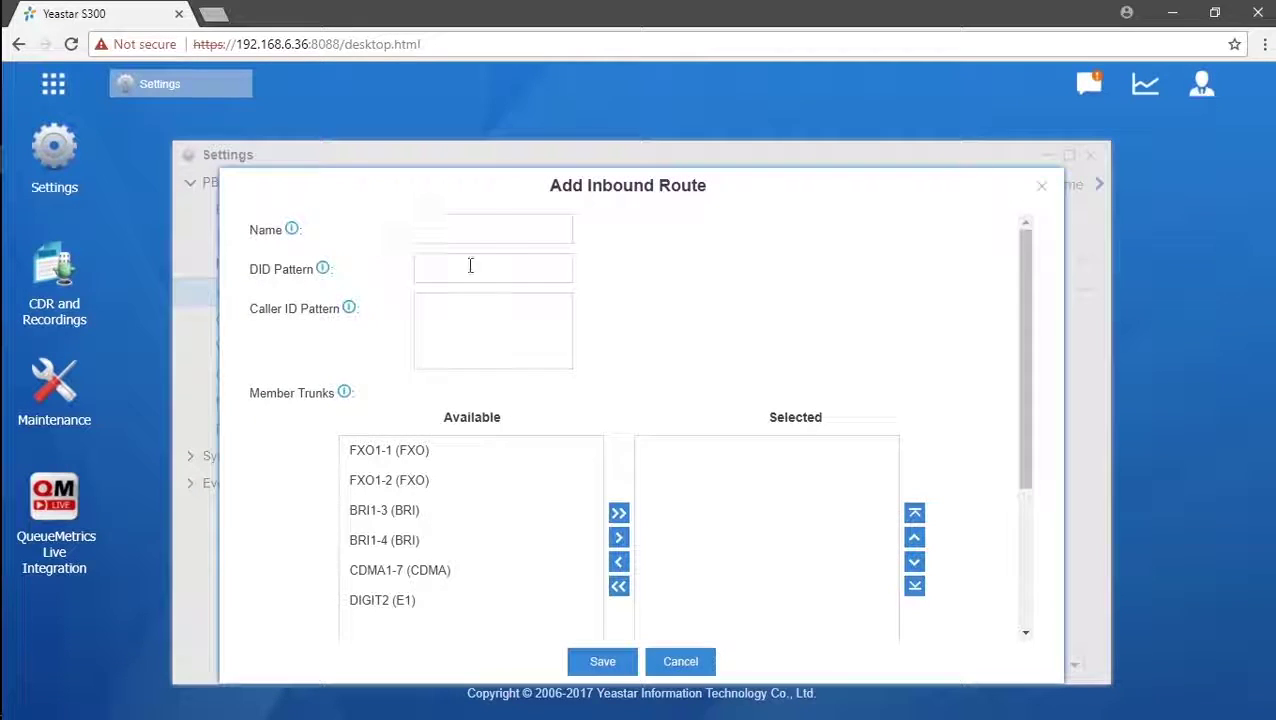
pyautogui.click(480, 268)
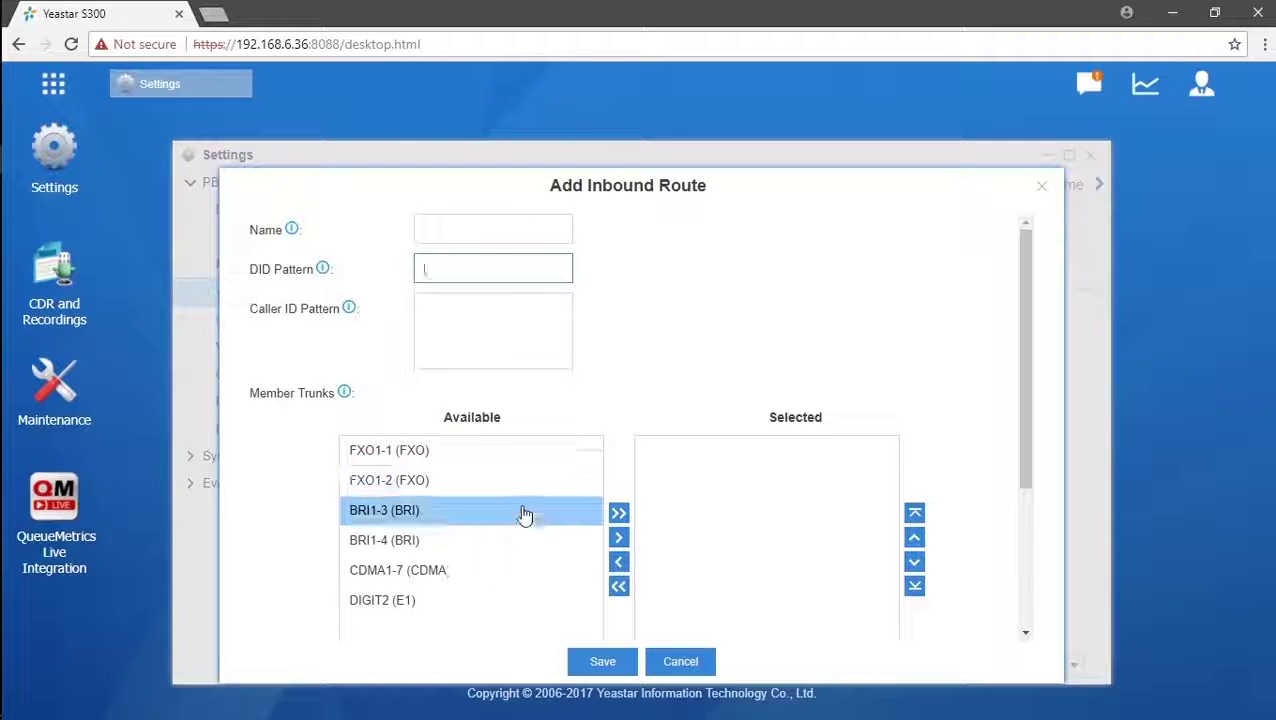
pyautogui.click(515, 598)
pyautogui.click(618, 538)
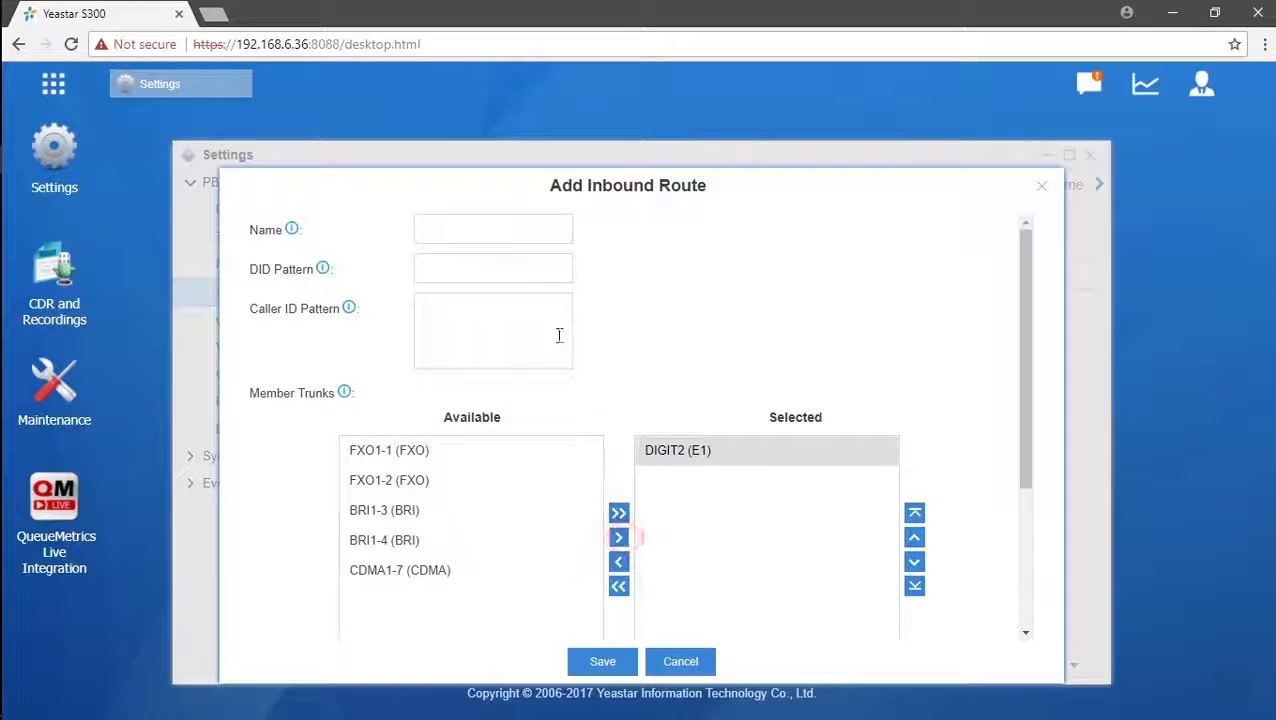
pyautogui.click(507, 269)
pyautogui.write('333')
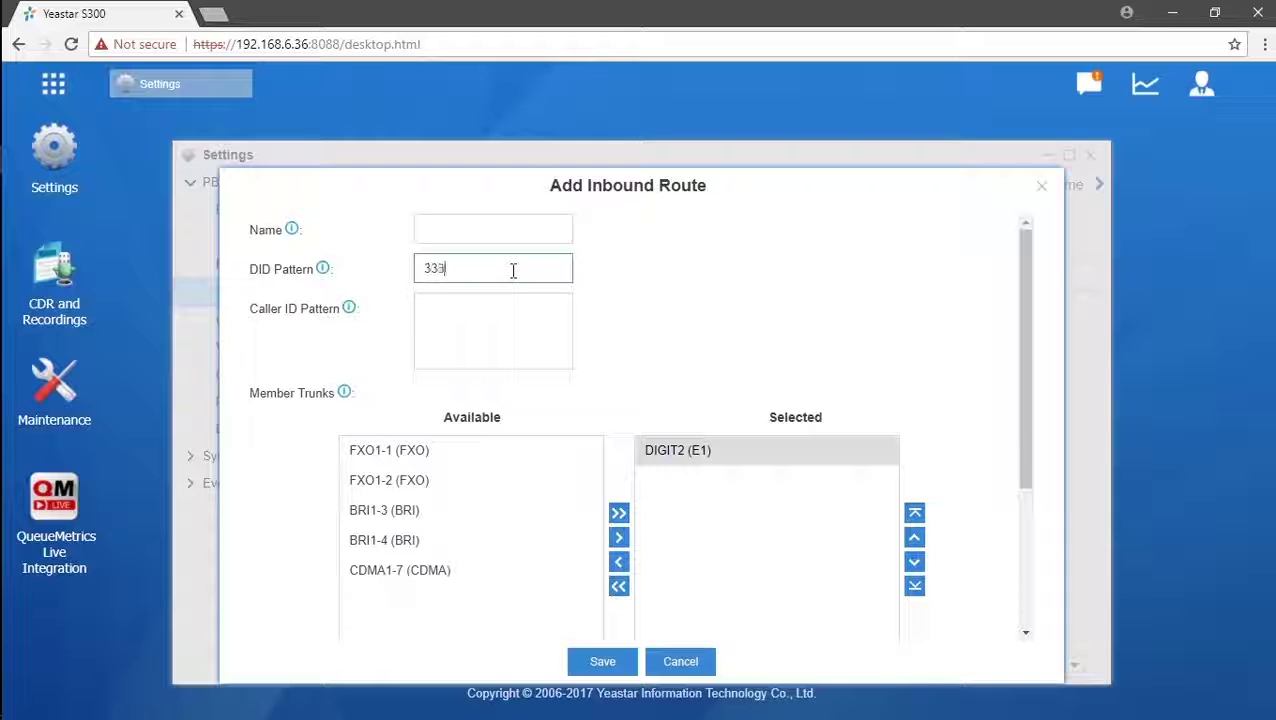
pyautogui.write('444')
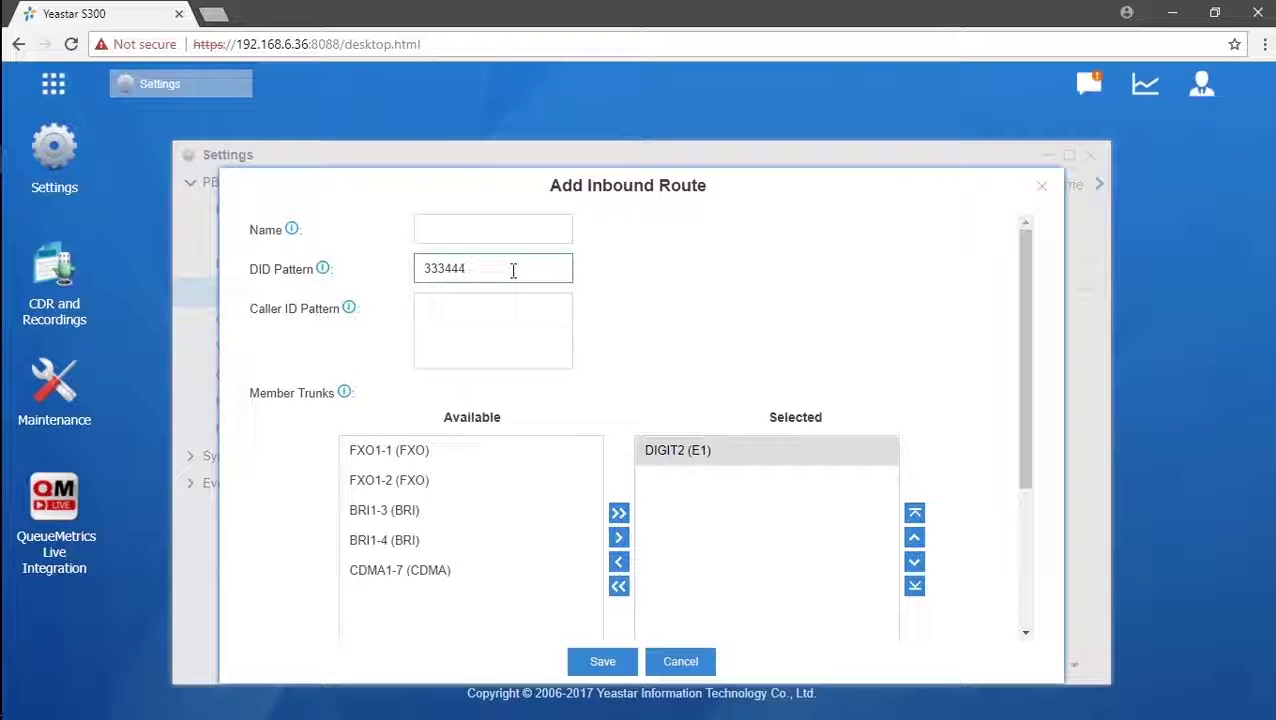
# Set the route's destination to the International ring group and save it
pyautogui.scroll(-3, 513, 270)
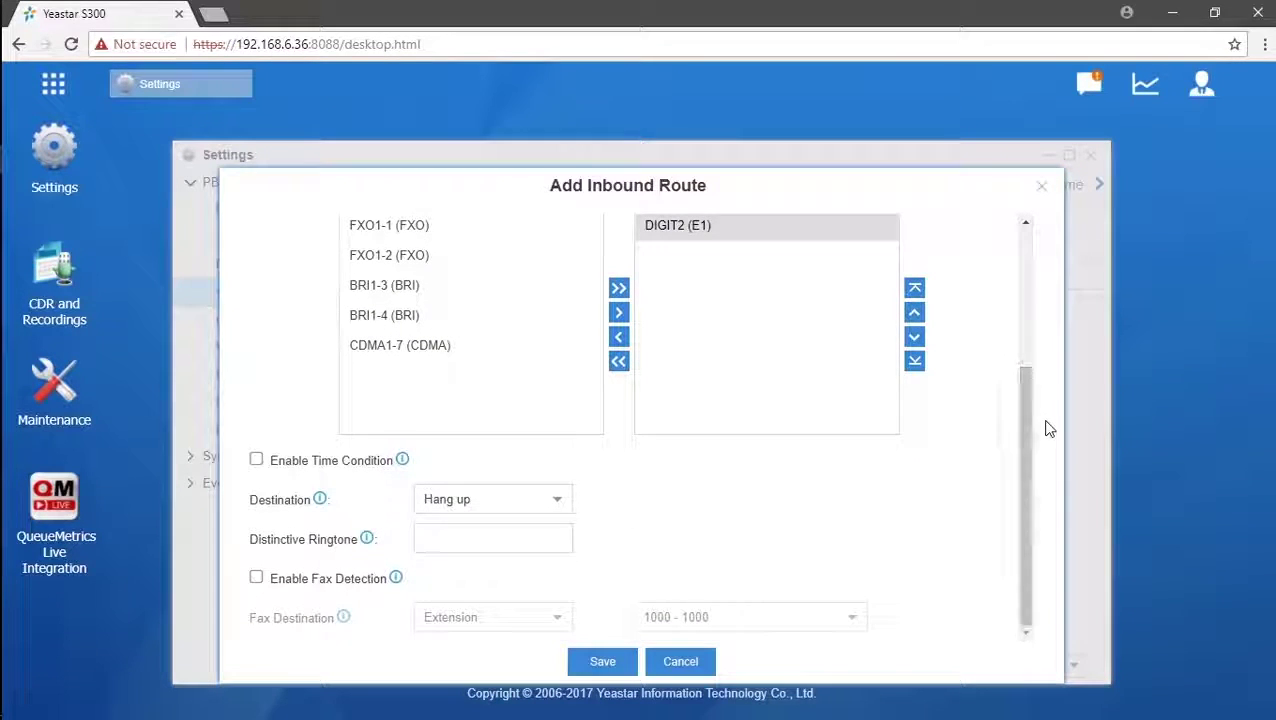
pyautogui.click(562, 511)
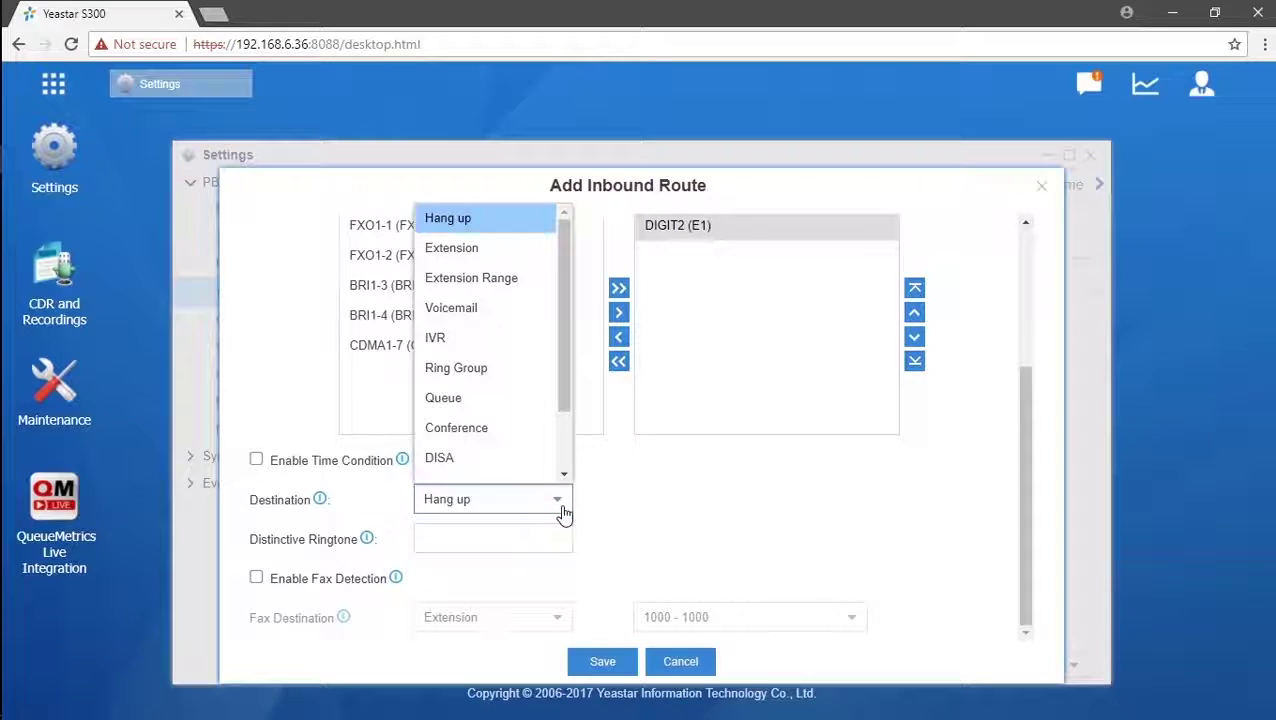
pyautogui.click(526, 372)
pyautogui.click(850, 500)
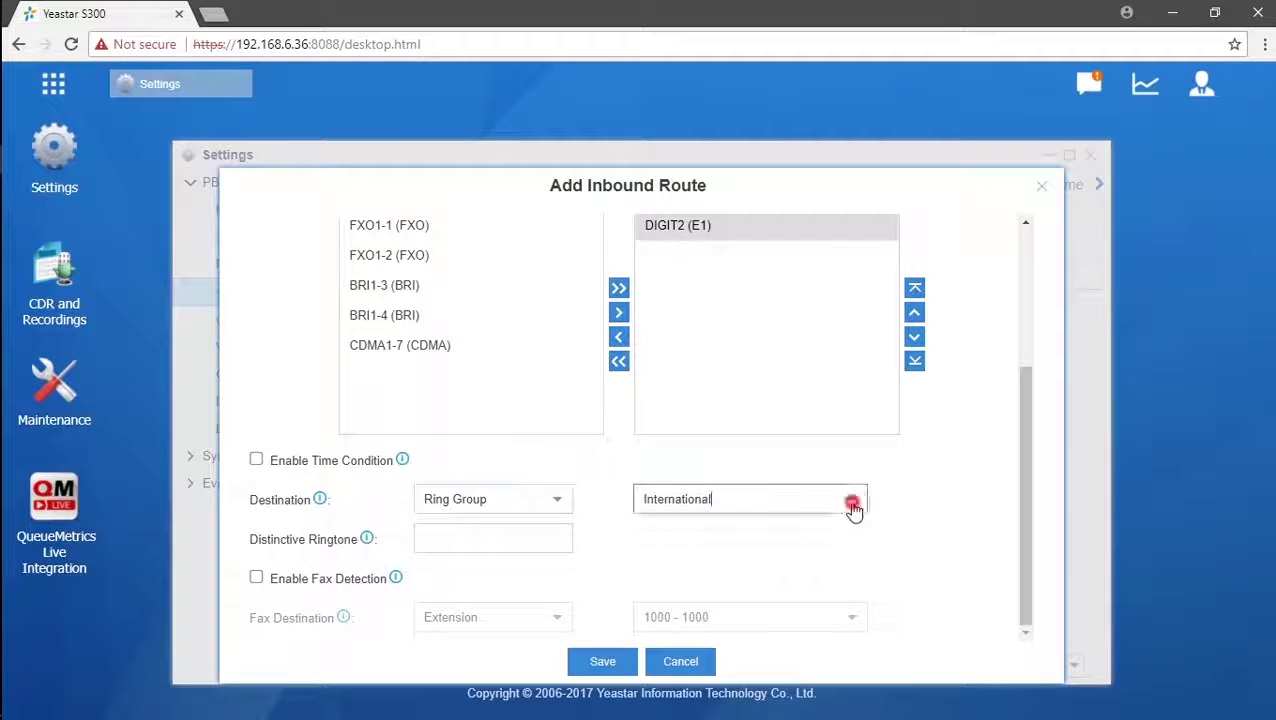
pyautogui.click(810, 530)
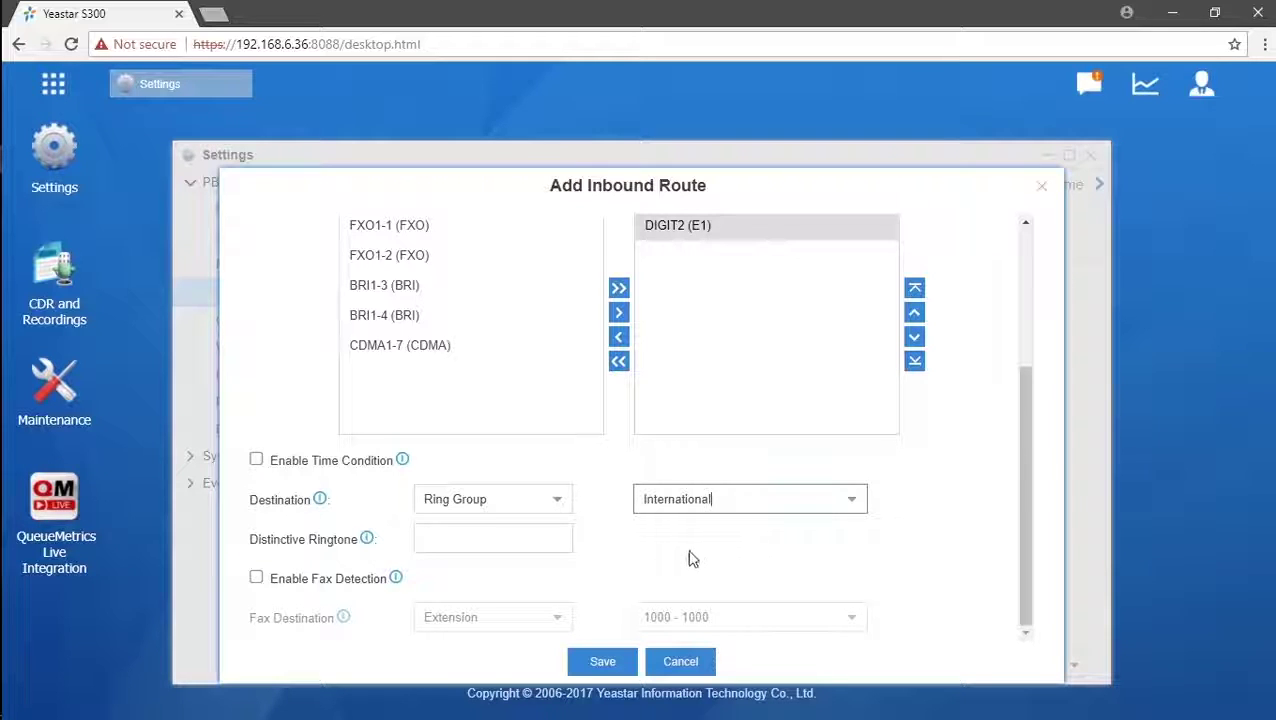
pyautogui.click(557, 505)
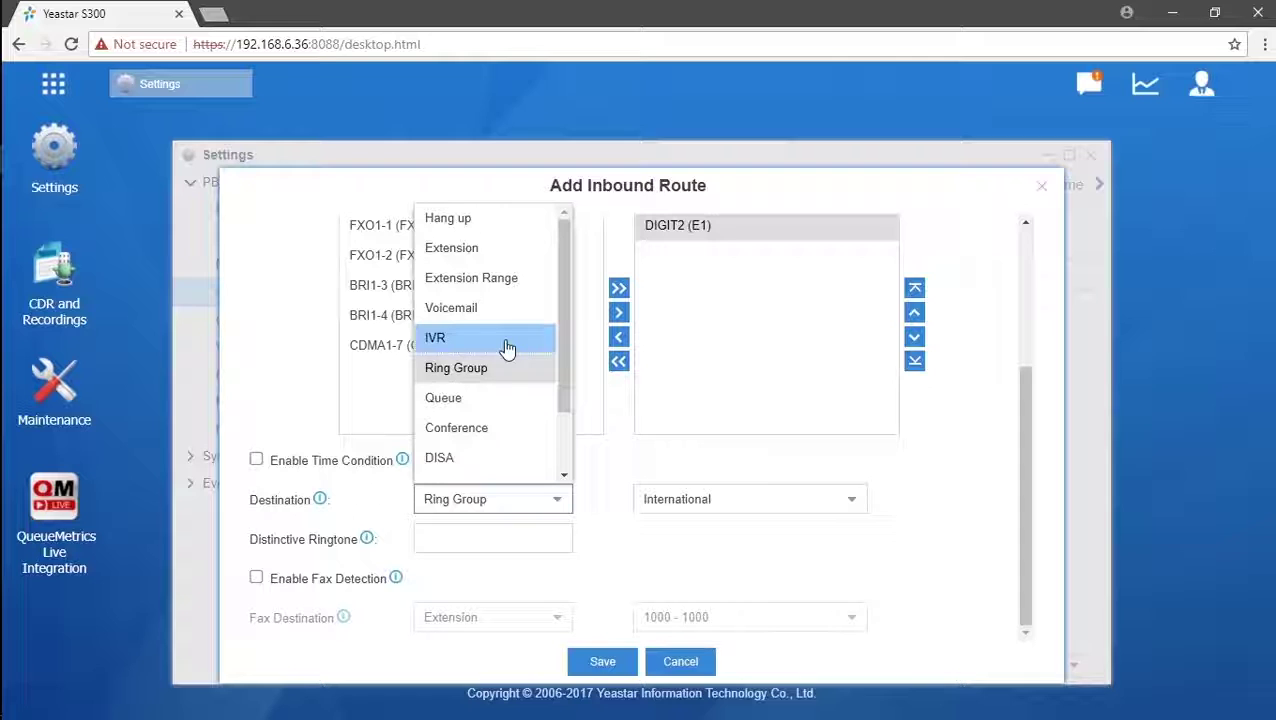
pyautogui.click(610, 662)
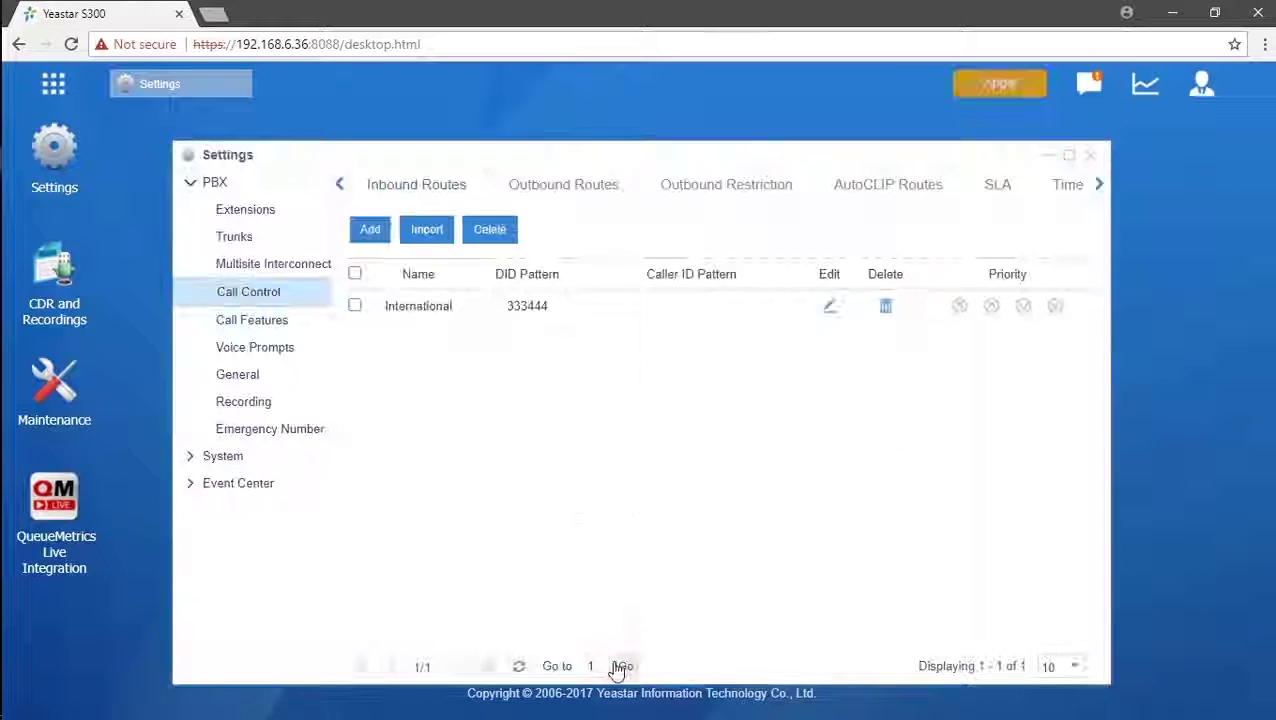
# Apply the saved changes and start a new inbound route with DID 111000
pyautogui.click(1000, 84)
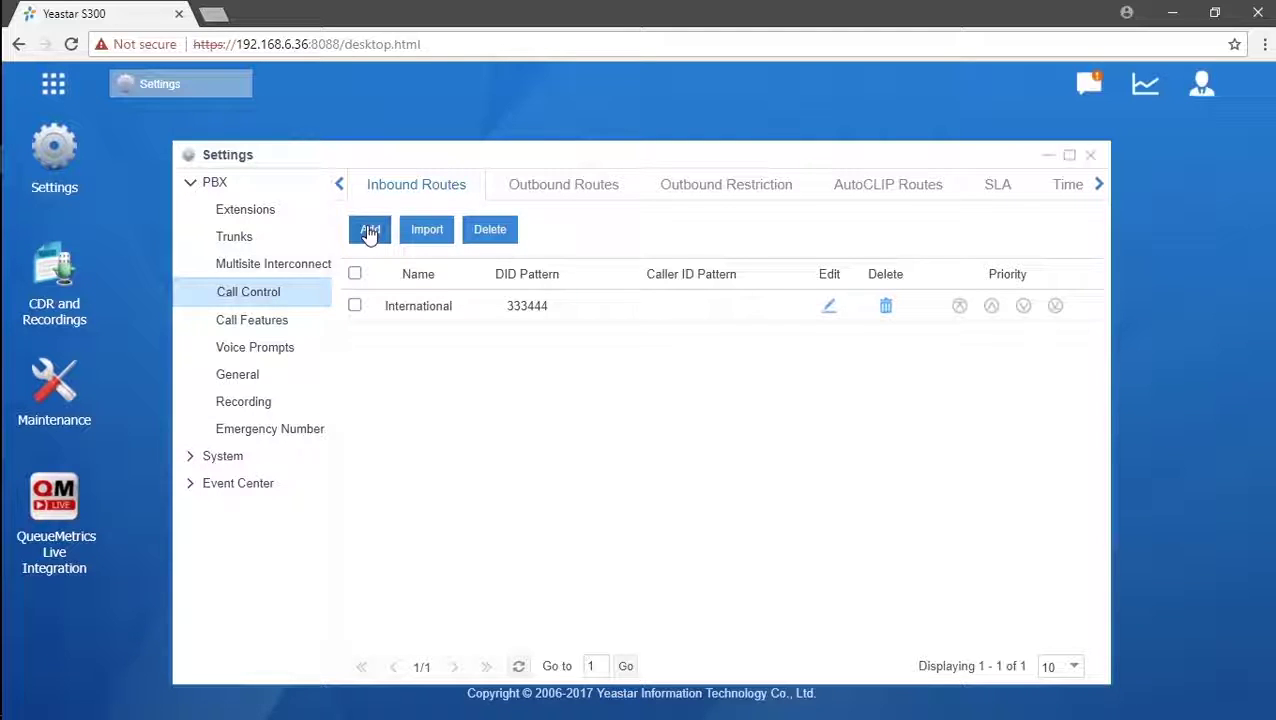
pyautogui.click(370, 232)
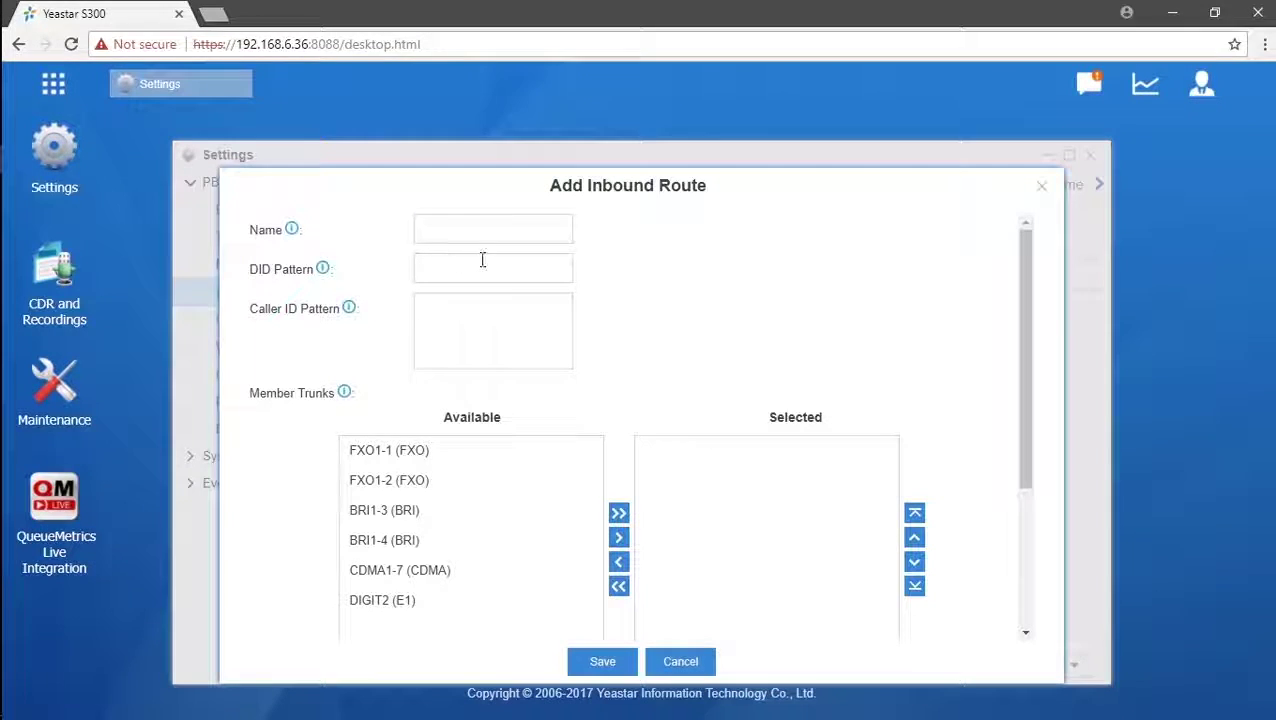
pyautogui.click(481, 259)
pyautogui.write('1')
pyautogui.write('11000')
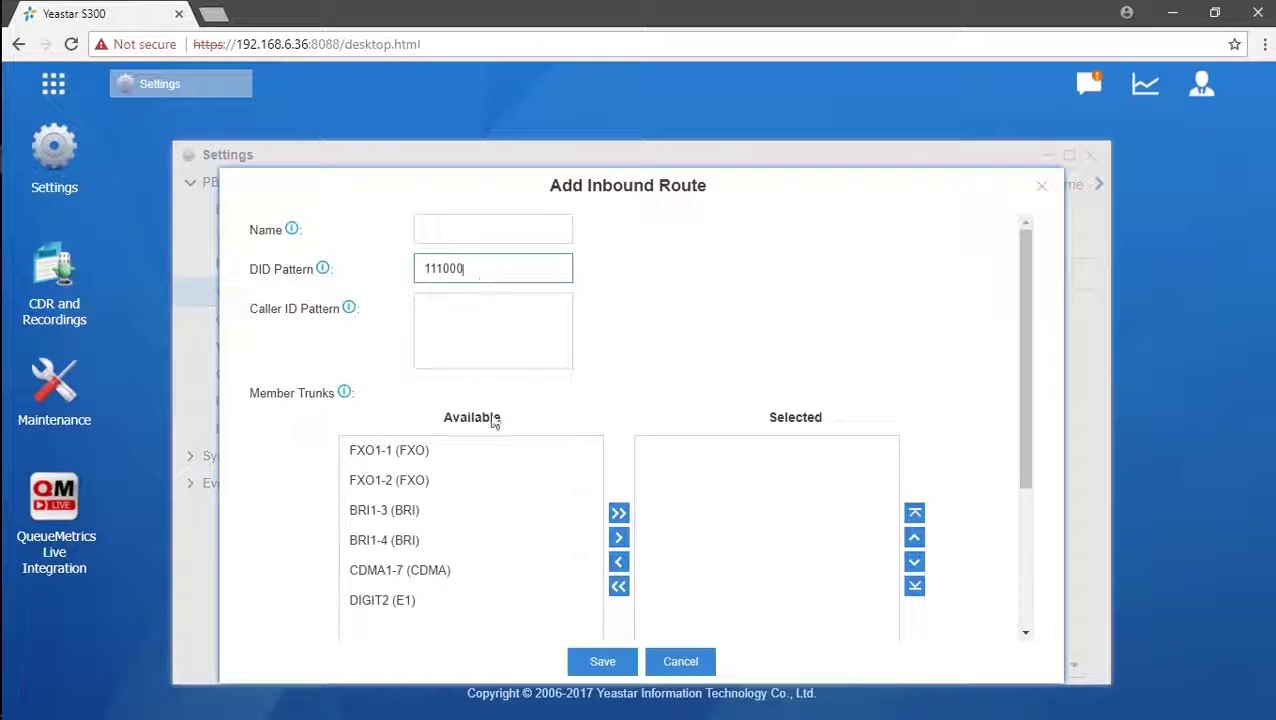
# Set the destination to extension 1000 and add the DIGIT2 (E1) trunk
pyautogui.click(520, 540)
pyautogui.scroll(-1, 560, 560)
pyautogui.scroll(-3, 572, 565)
pyautogui.click(560, 537)
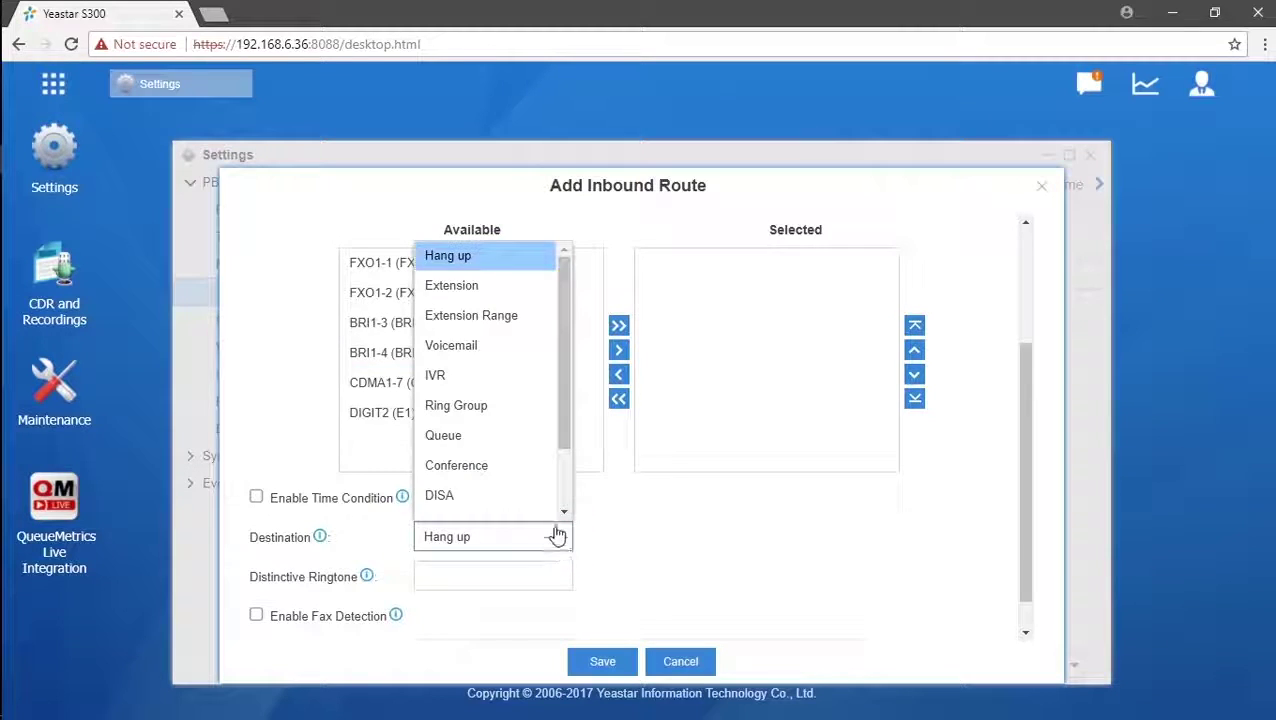
pyautogui.click(541, 285)
pyautogui.click(588, 414)
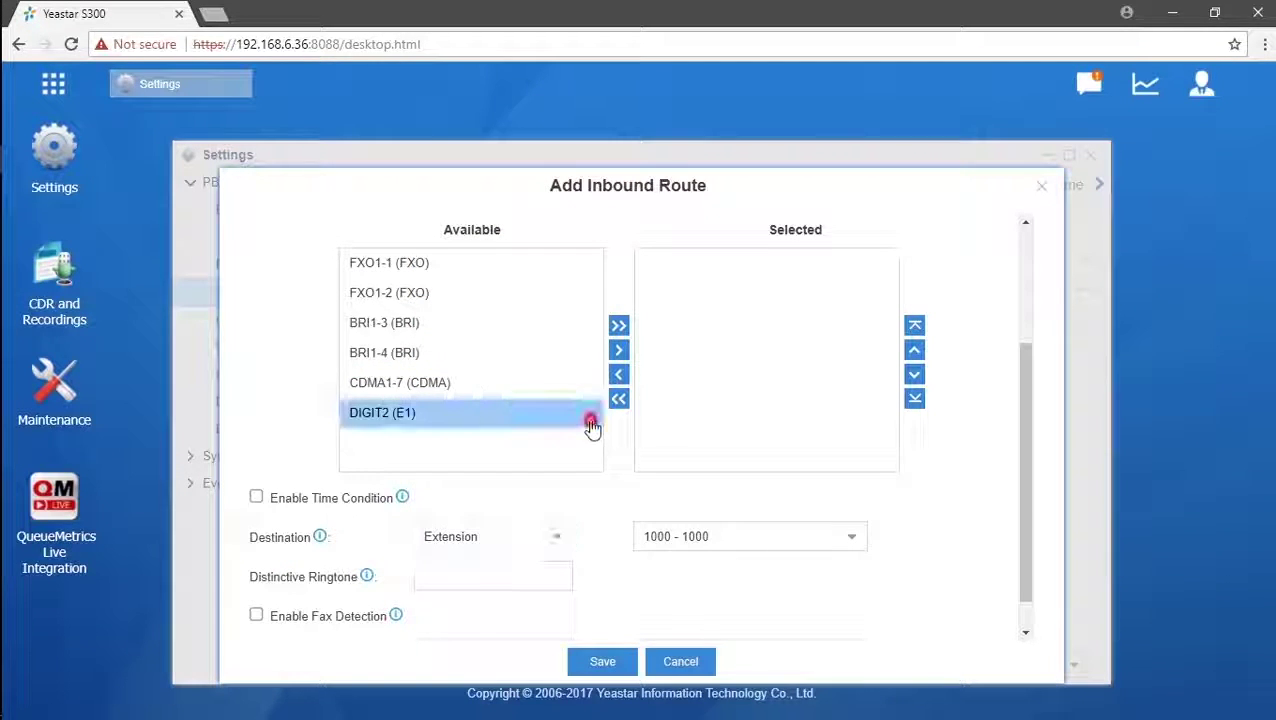
pyautogui.click(619, 350)
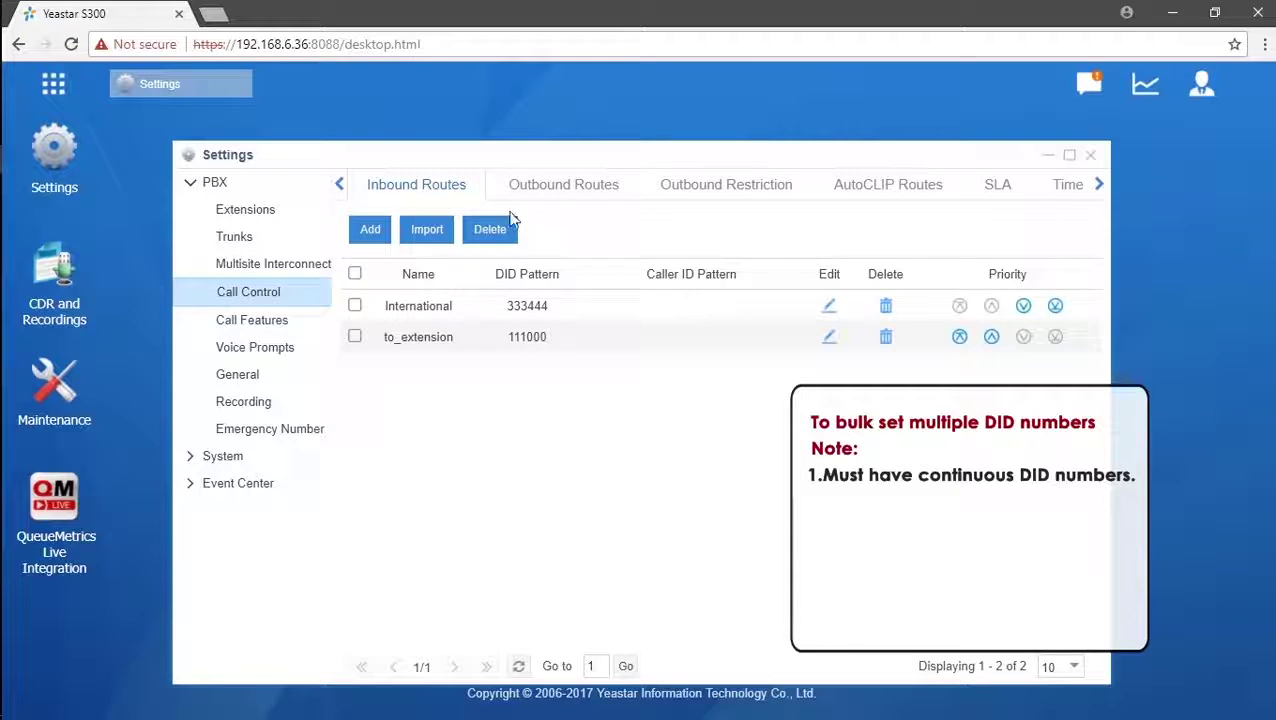
pyautogui.click(370, 230)
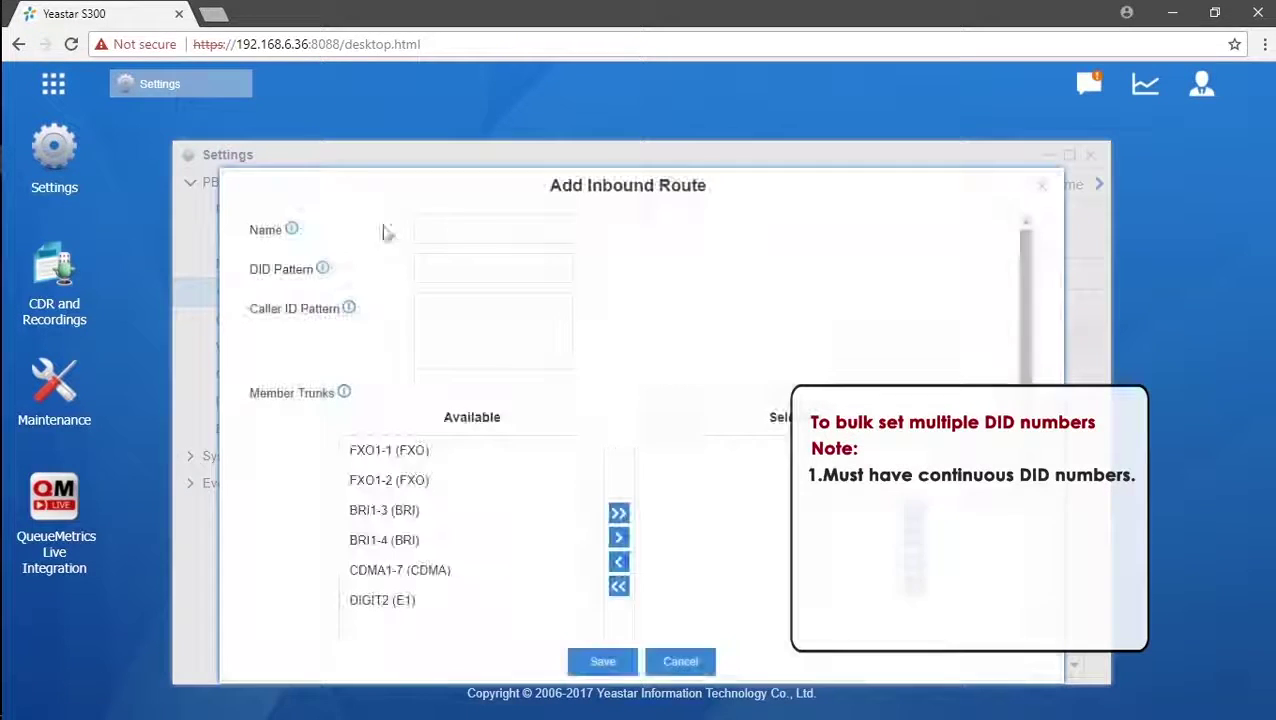
pyautogui.click(470, 222)
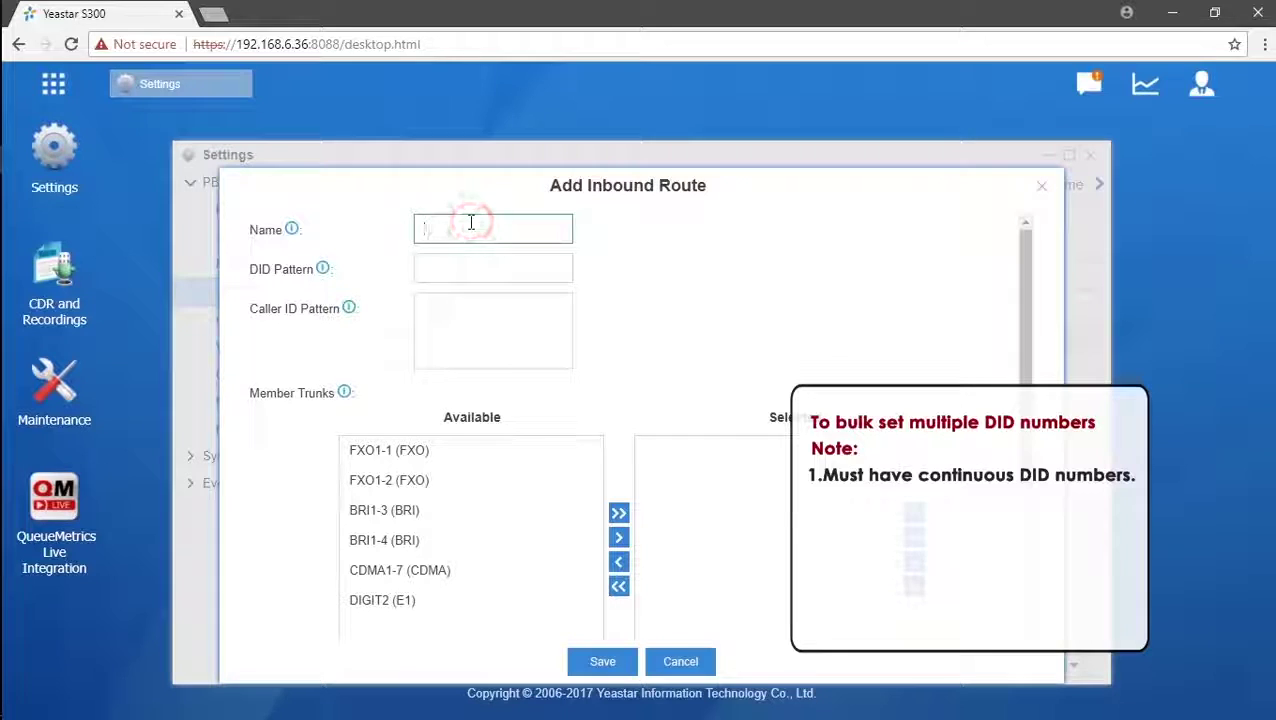
pyautogui.write('Multiple')
pyautogui.click(480, 606)
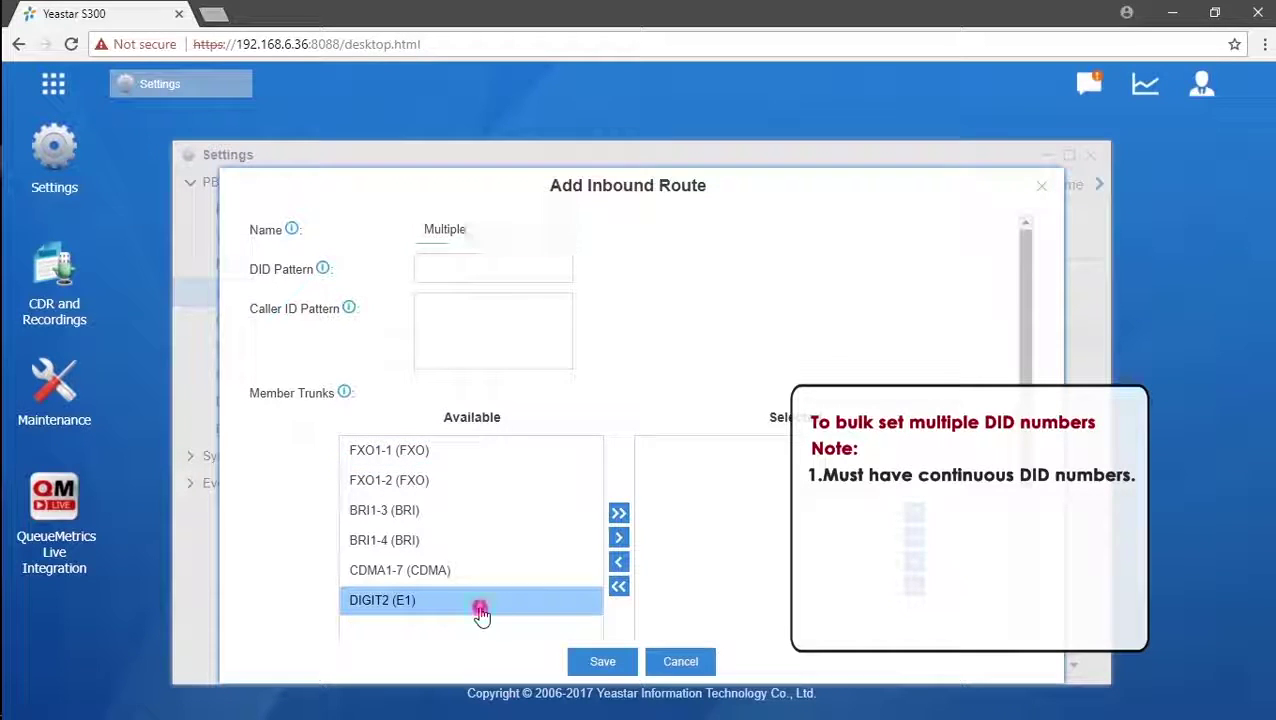
pyautogui.click(618, 537)
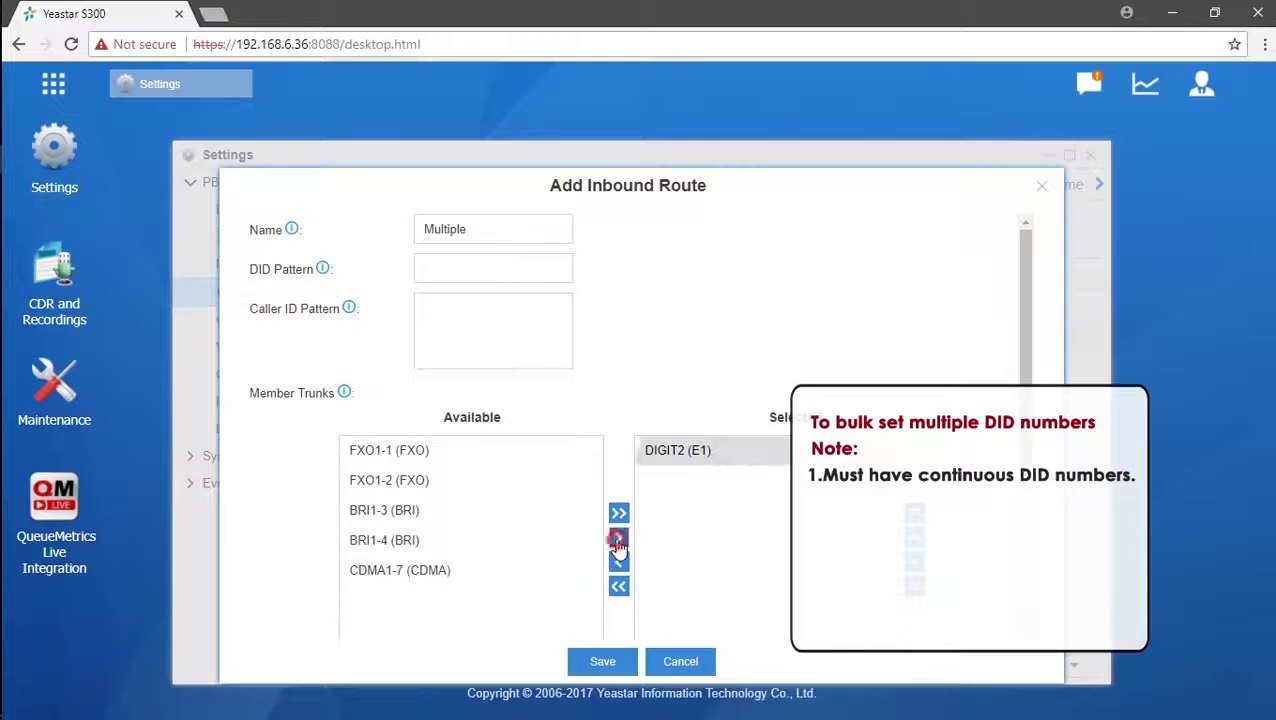
pyautogui.click(523, 278)
pyautogui.write('55501-')
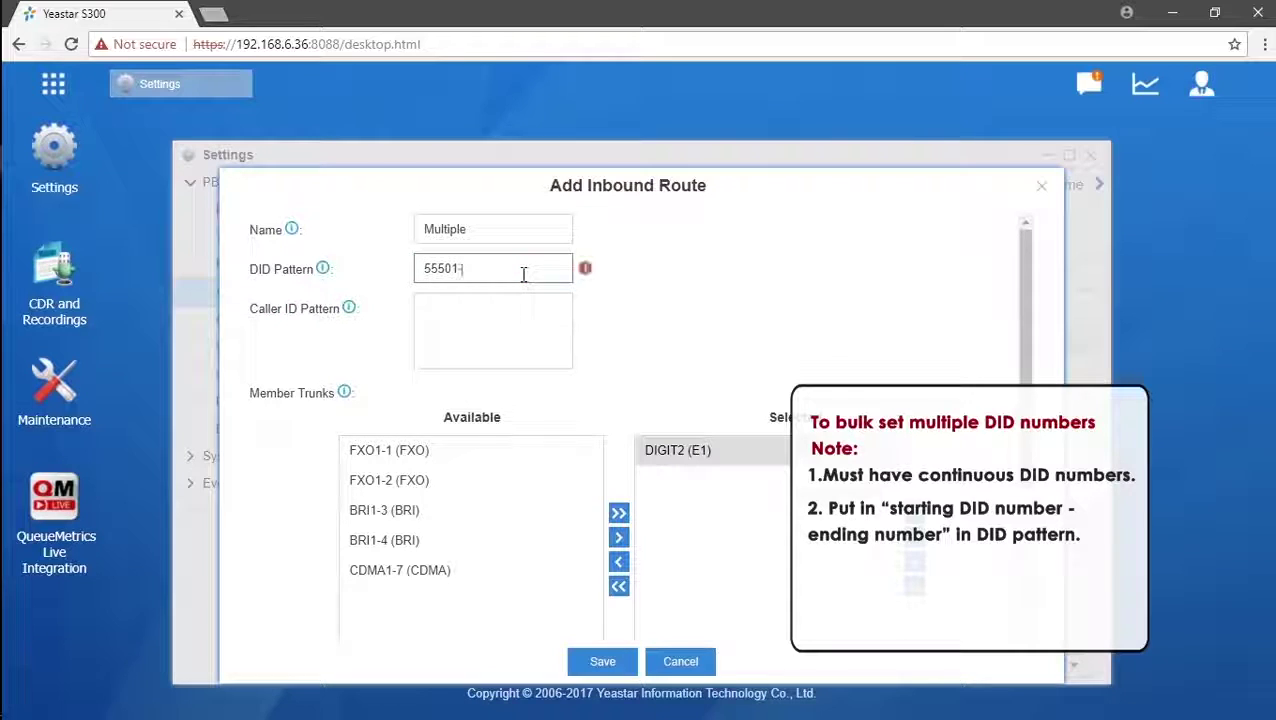
pyautogui.write('5553')
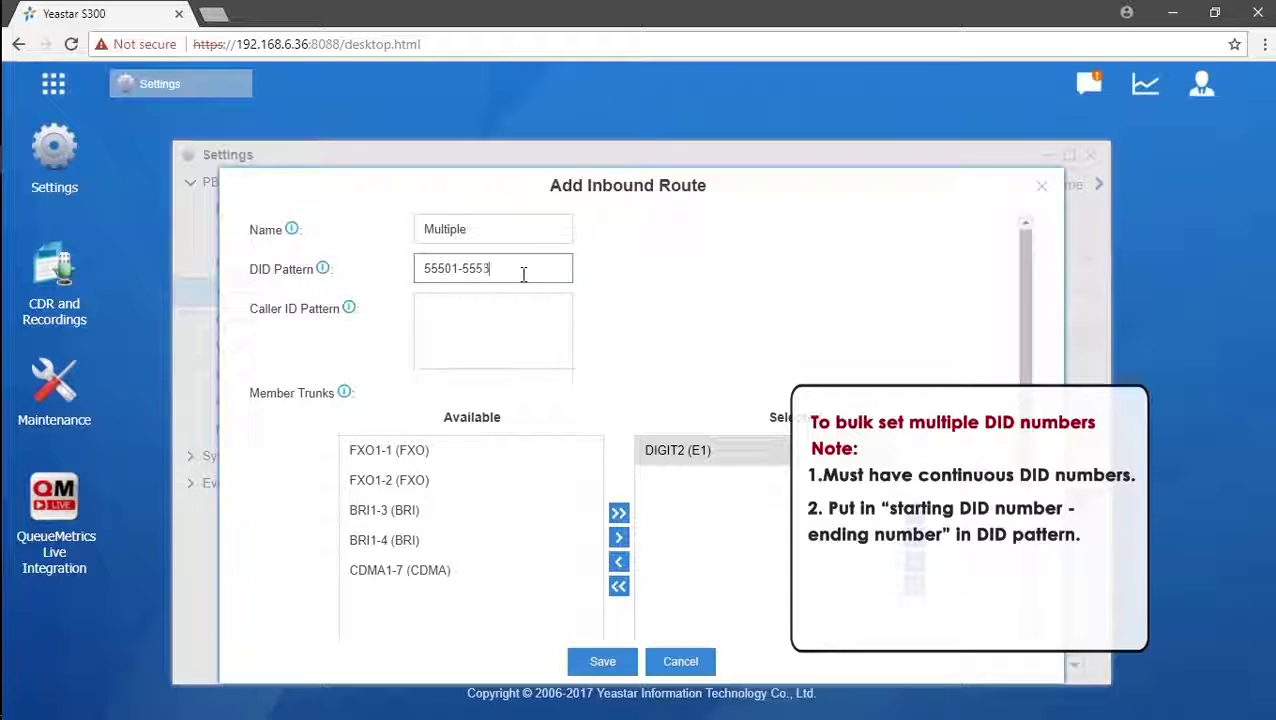
pyautogui.write('0')
# Map the route to extension range 1001-1030 and save it
pyautogui.scroll(-2, 610, 400)
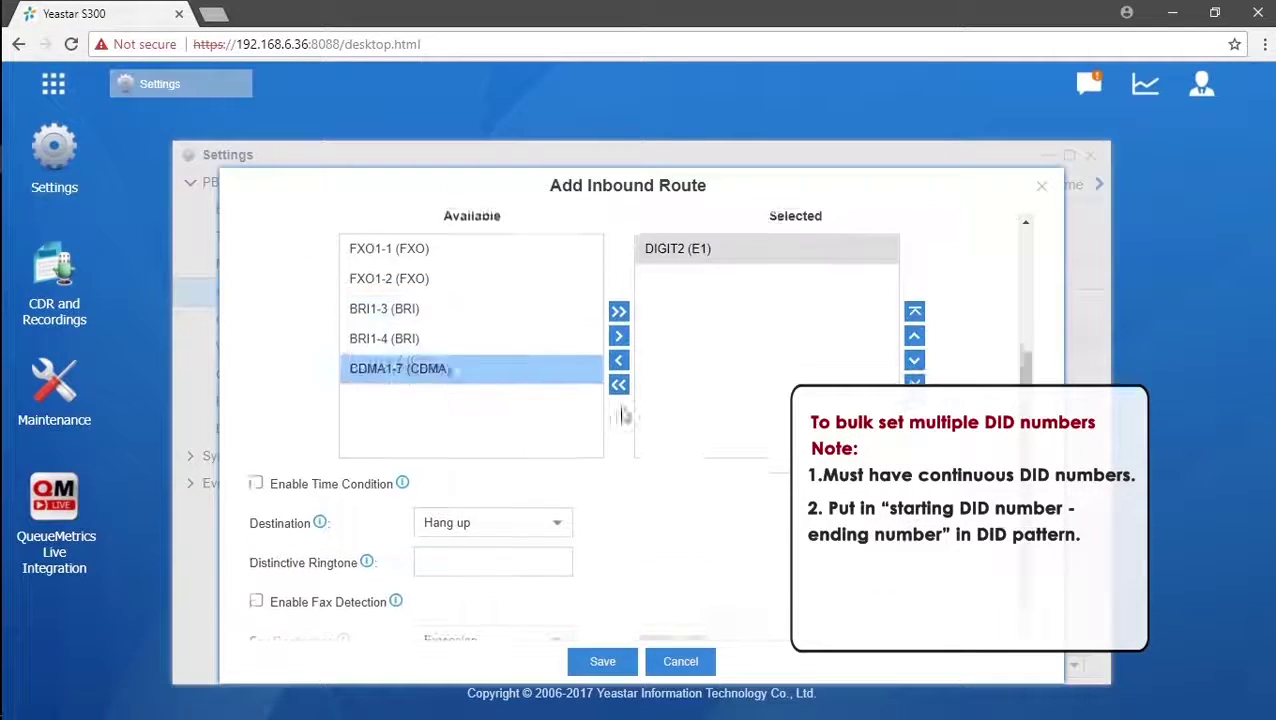
pyautogui.click(553, 500)
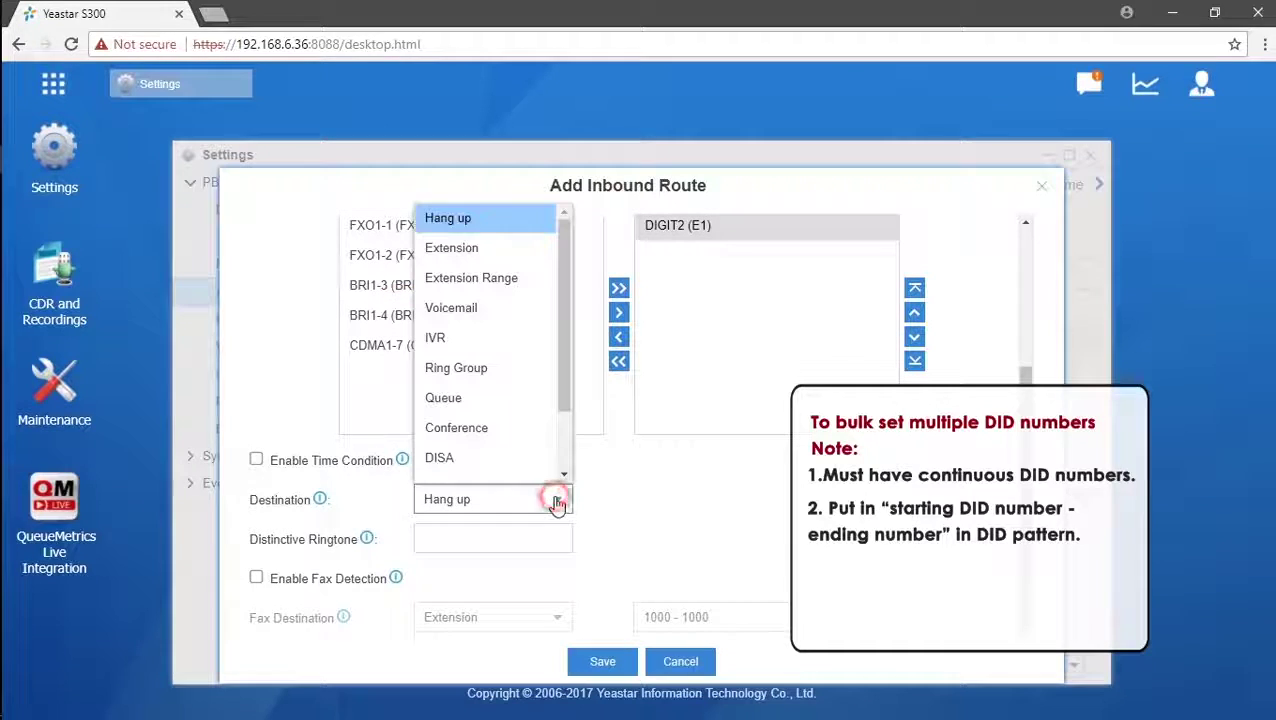
pyautogui.click(527, 277)
pyautogui.click(695, 489)
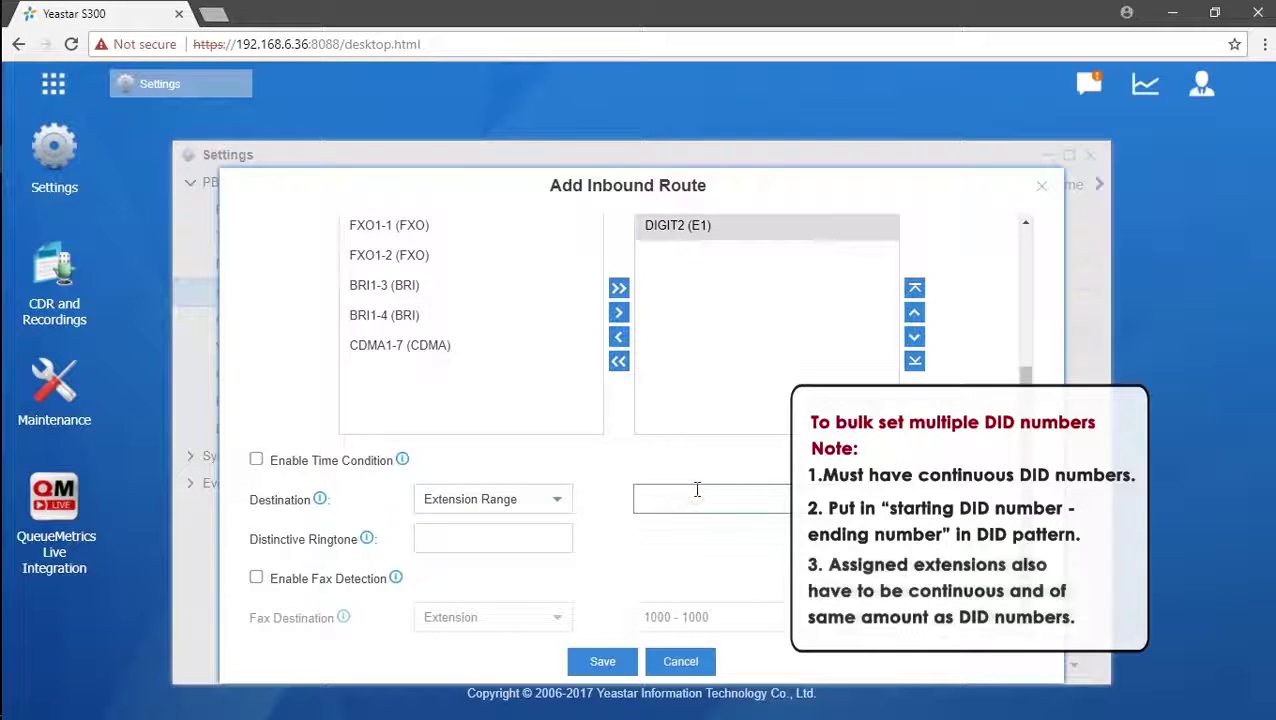
pyautogui.write('1001')
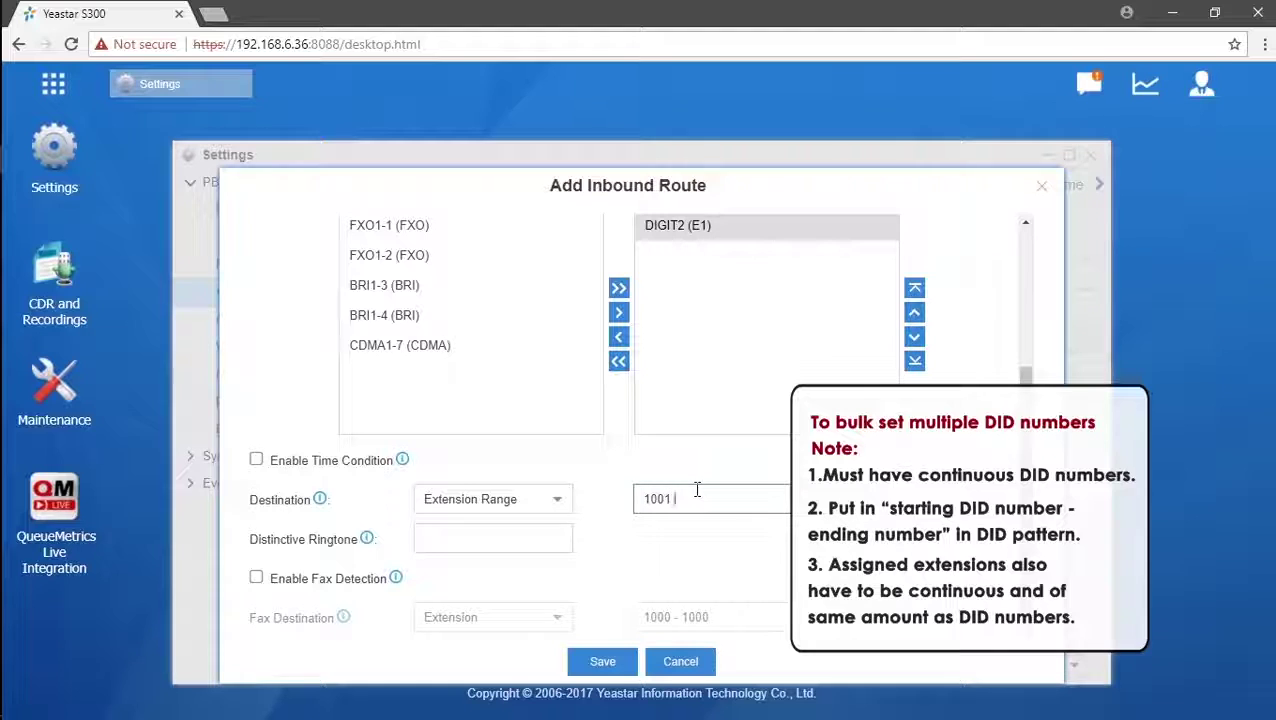
pyautogui.write('-103')
pyautogui.write('0')
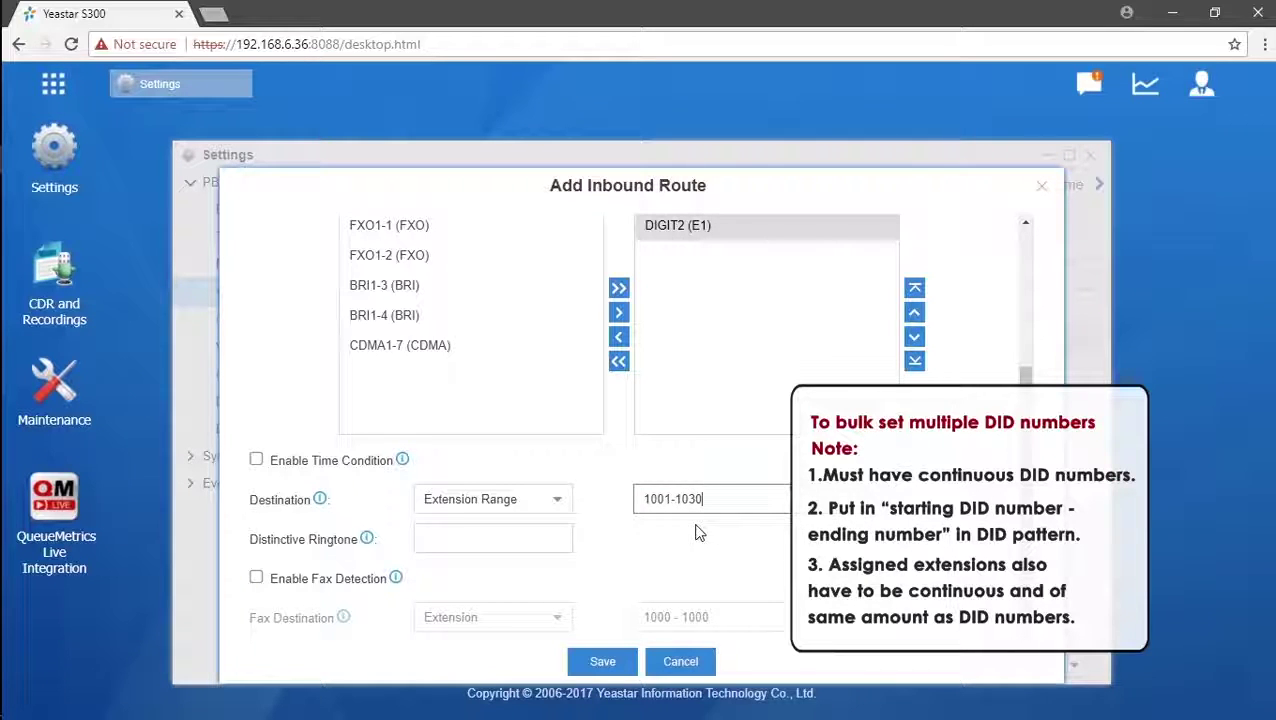
pyautogui.scroll(1, 1047, 321)
pyautogui.scroll(3, 1047, 321)
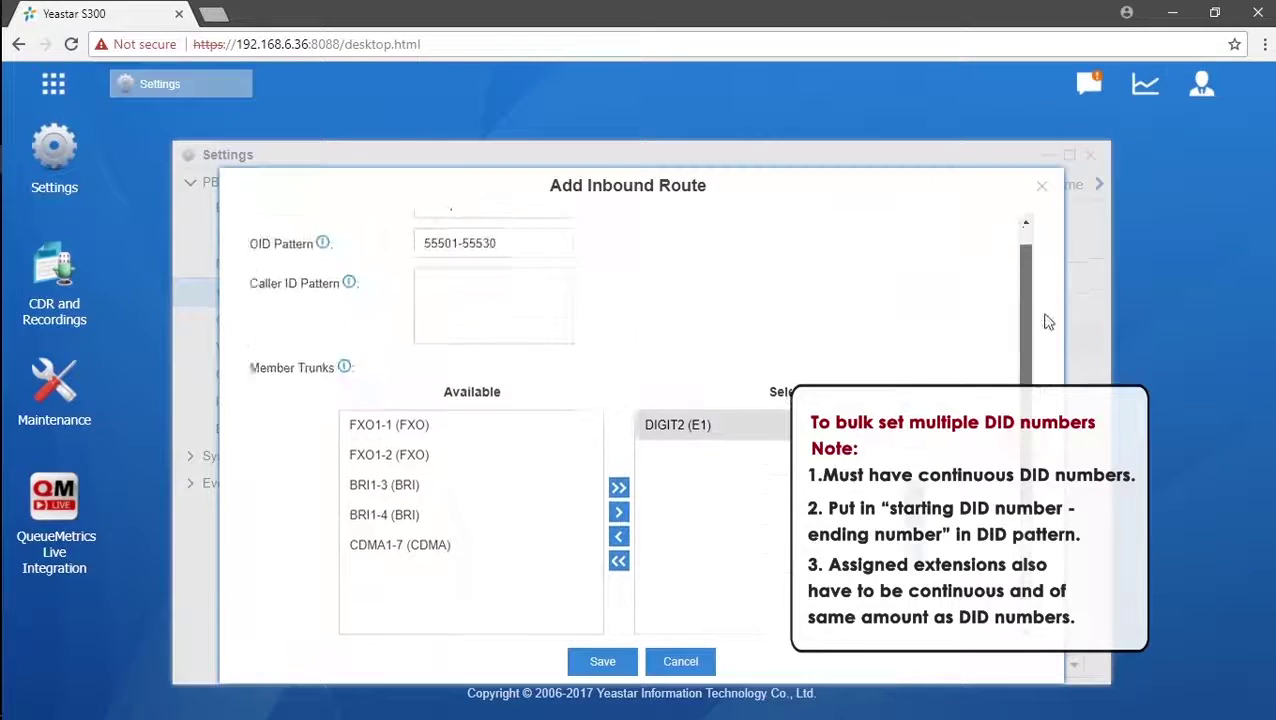
pyautogui.scroll(1, 1047, 321)
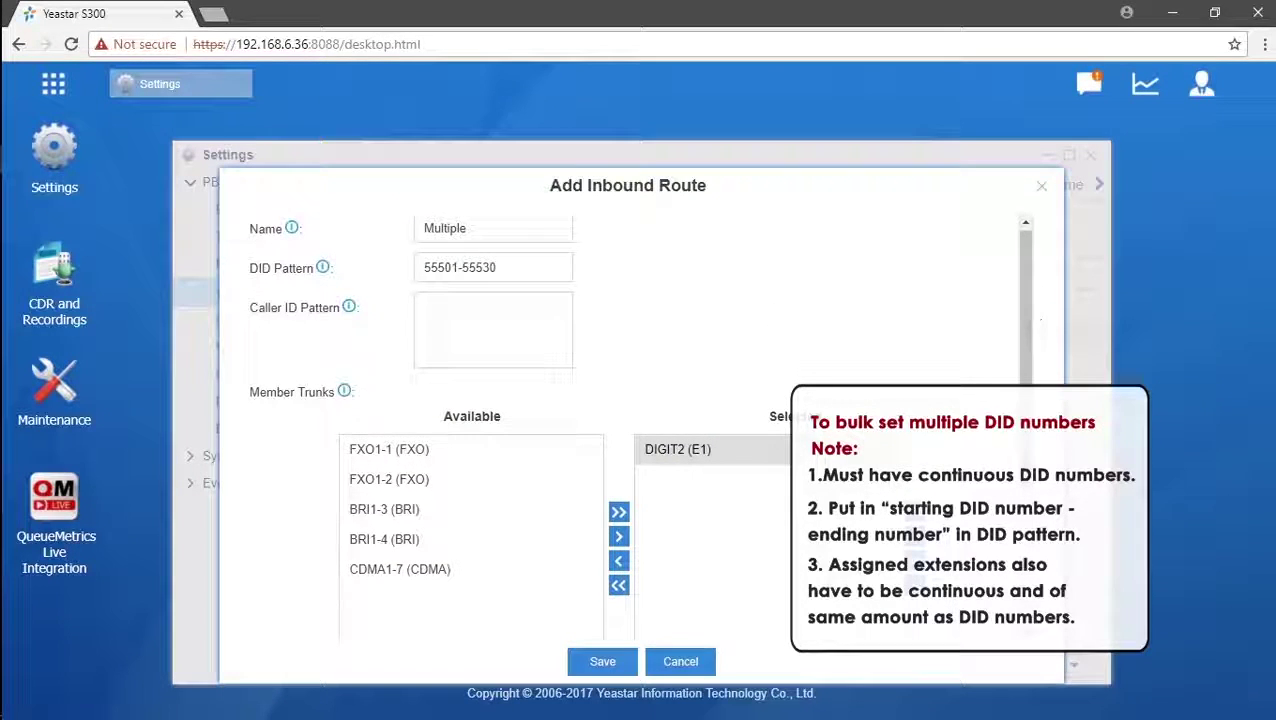
pyautogui.click(601, 661)
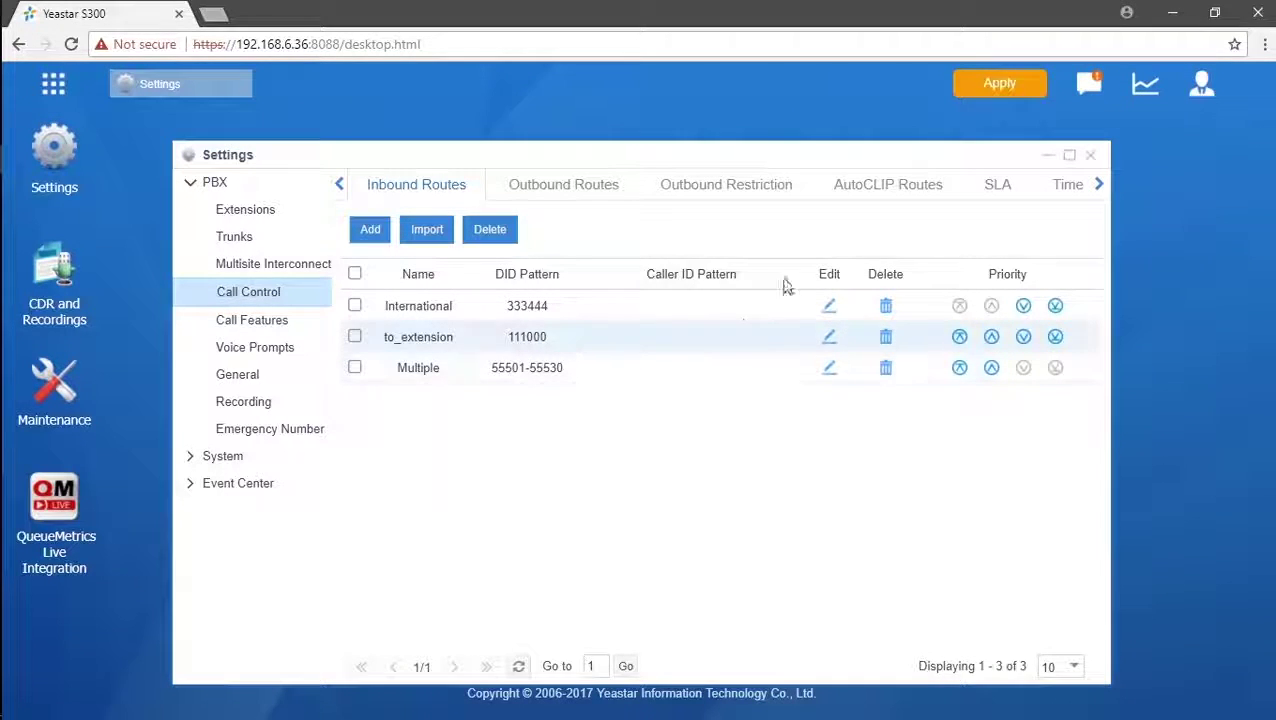
# Apply the pending changes from the top bar
pyautogui.click(997, 86)
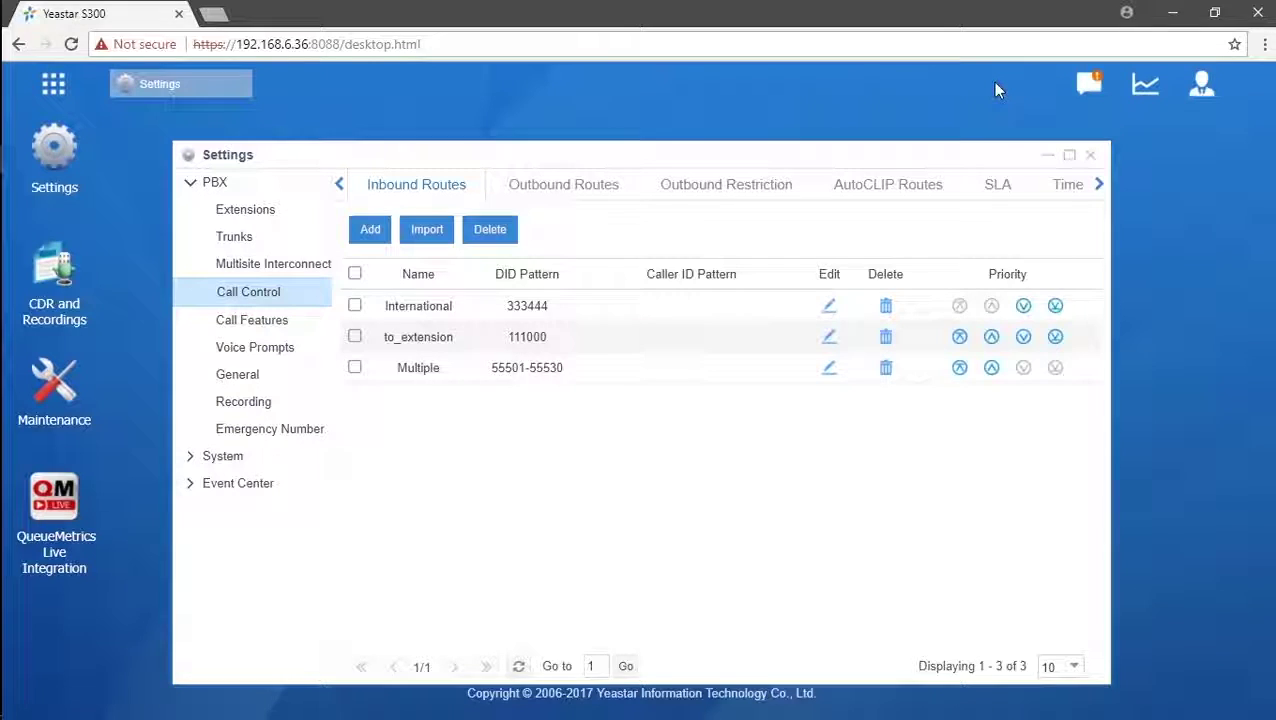